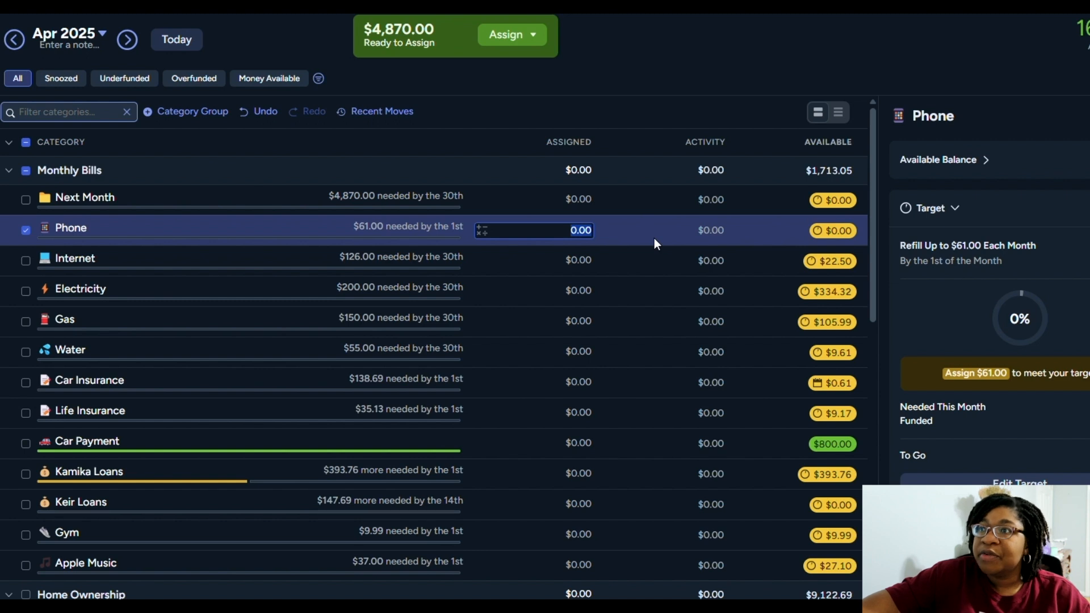
Assign $70.00 to Phone and the $126.00 target amount to Internet for April 2025
{"action": "type", "text": "70"}
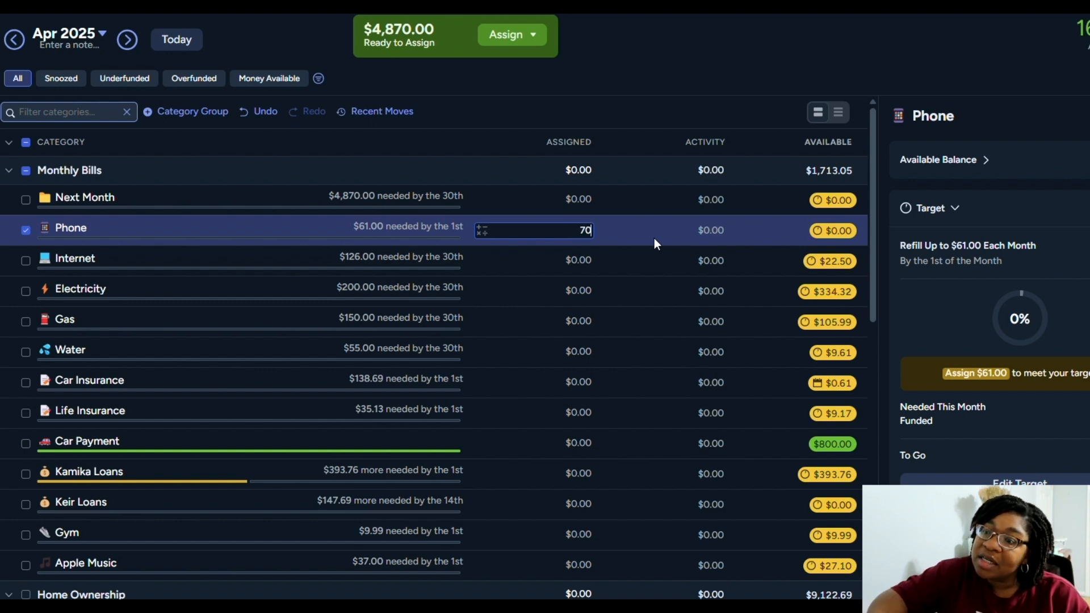
{"action": "key", "text": "Return"}
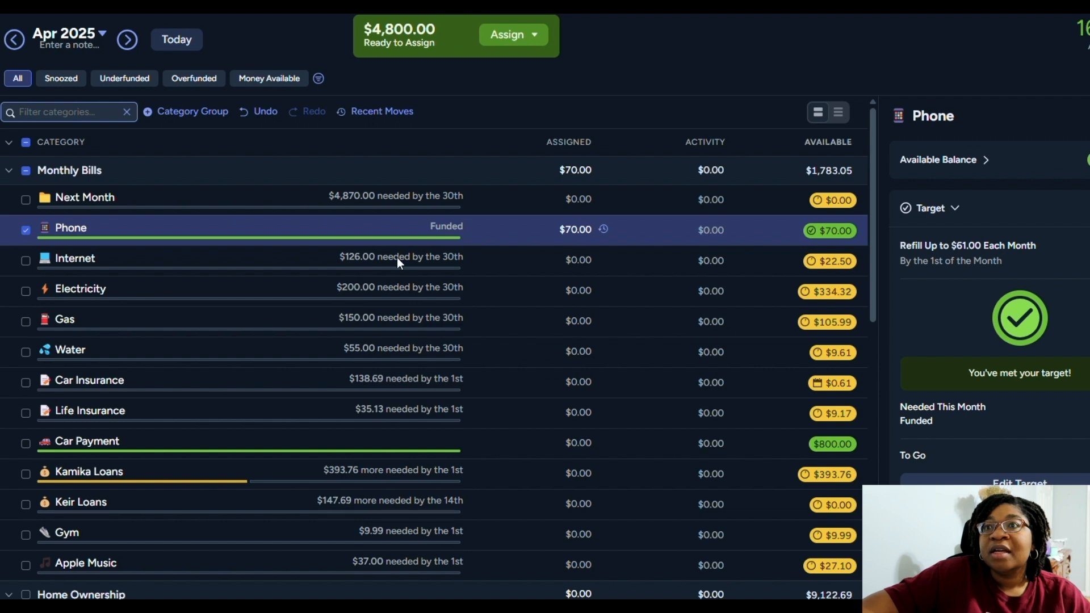
{"action": "left_click", "coordinate": [591, 263]}
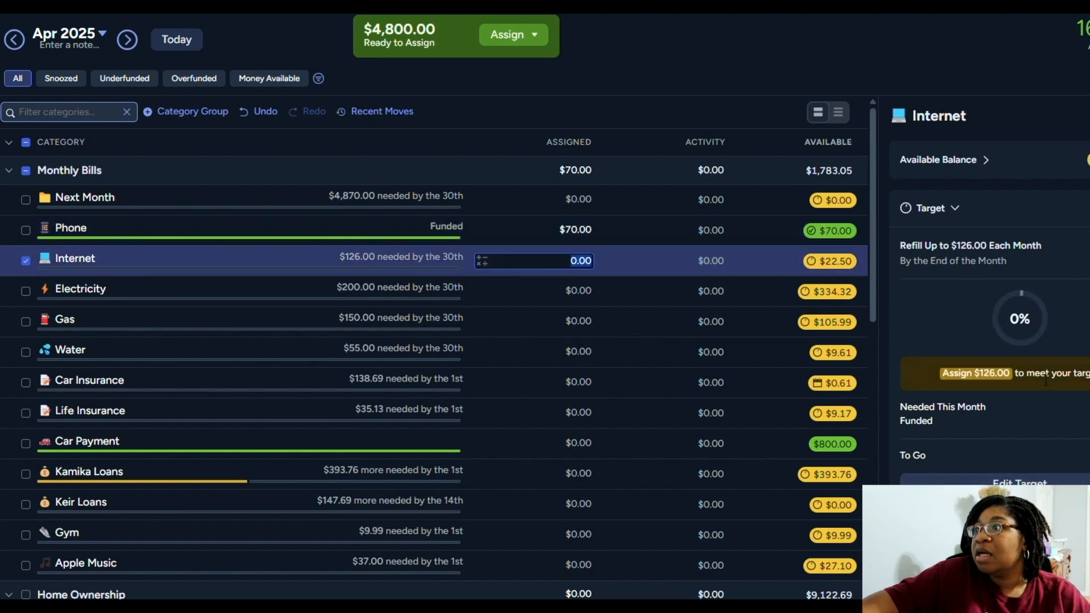
{"action": "scroll", "coordinate": [1030, 481], "scroll_direction": "down", "scroll_amount": 2}
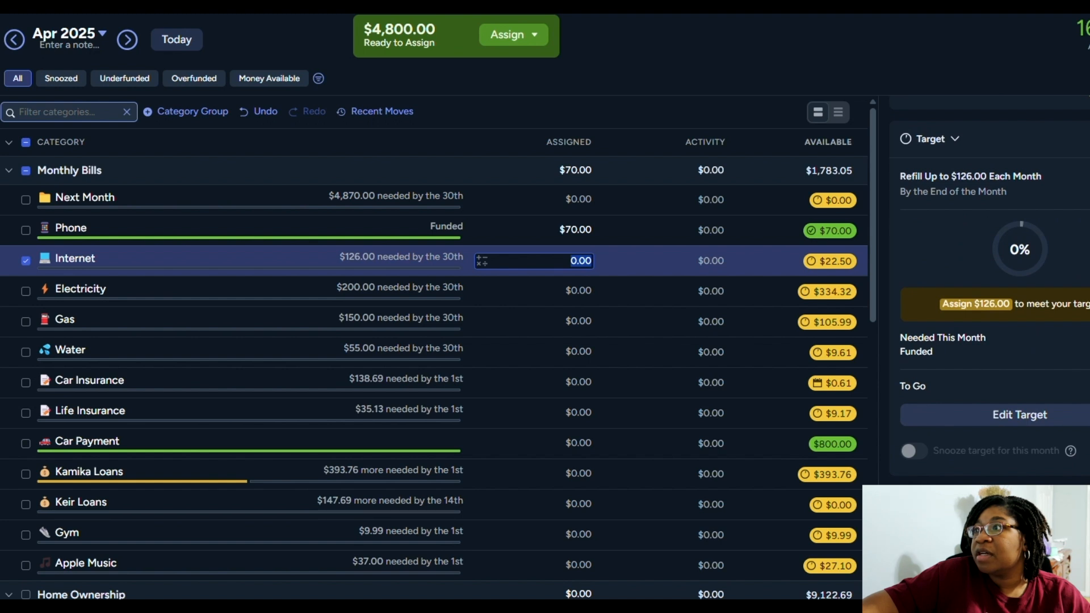
{"action": "left_click", "coordinate": [977, 304]}
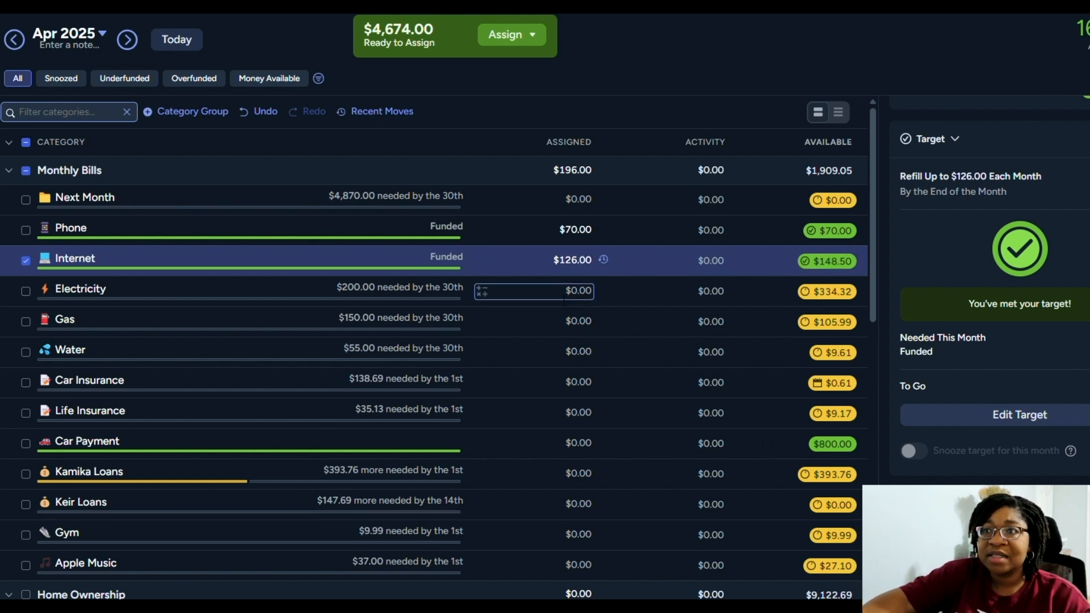
Assign $315.79 to Electricity and $150.00 to Gas in the Monthly Bills group
{"action": "left_click", "coordinate": [565, 299]}
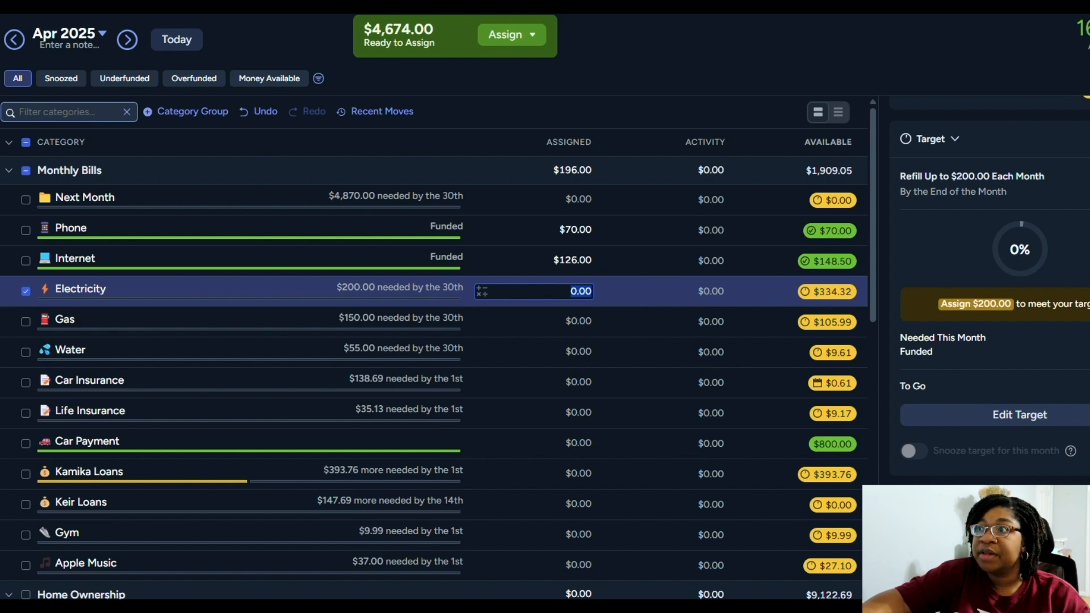
{"action": "key", "text": "Escape"}
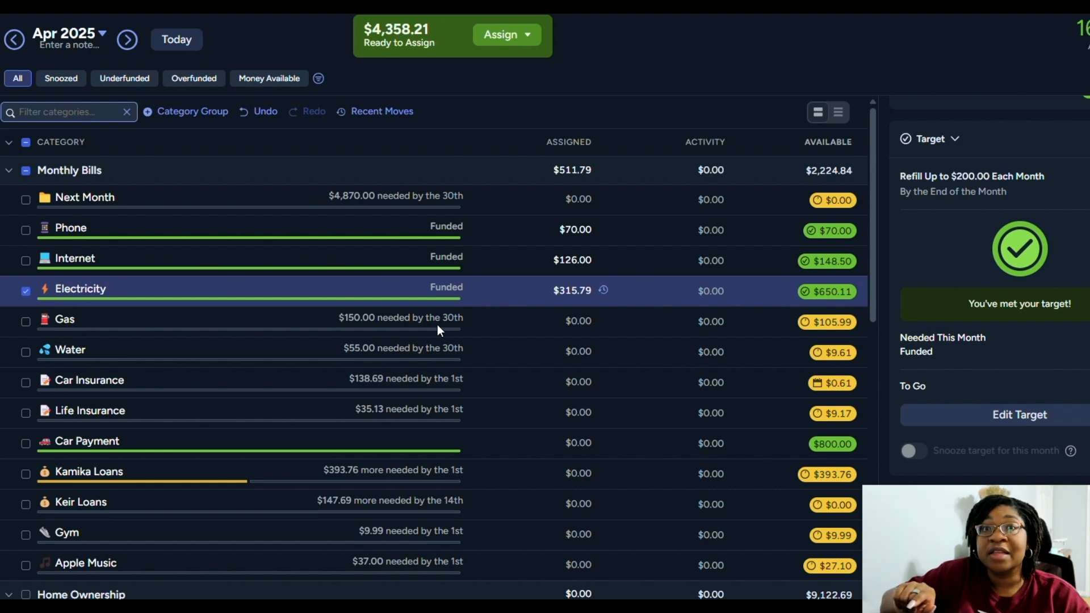
{"action": "left_click", "coordinate": [521, 334]}
{"action": "type", "text": "150"}
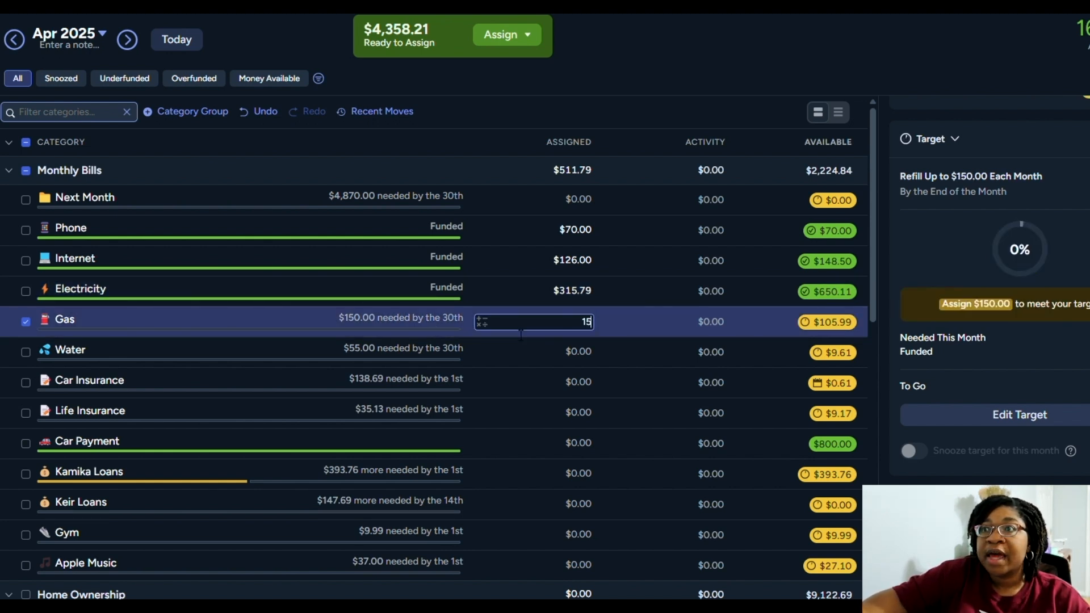
{"action": "key", "text": "Return"}
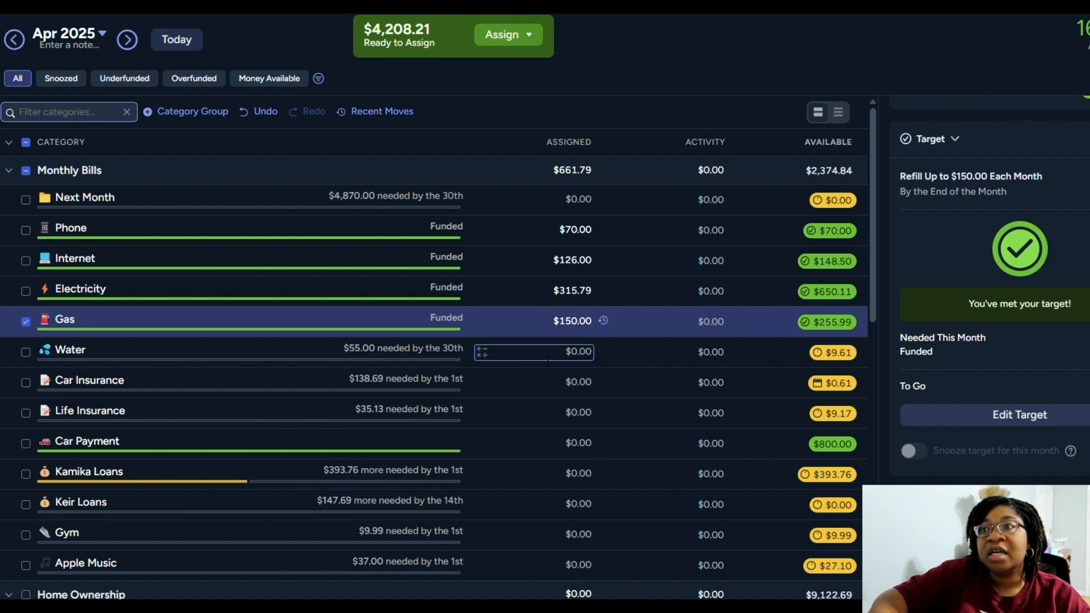
Assign $68.00 to Water and the $138.69 target amount to Car Insurance
{"action": "left_click", "coordinate": [548, 361]}
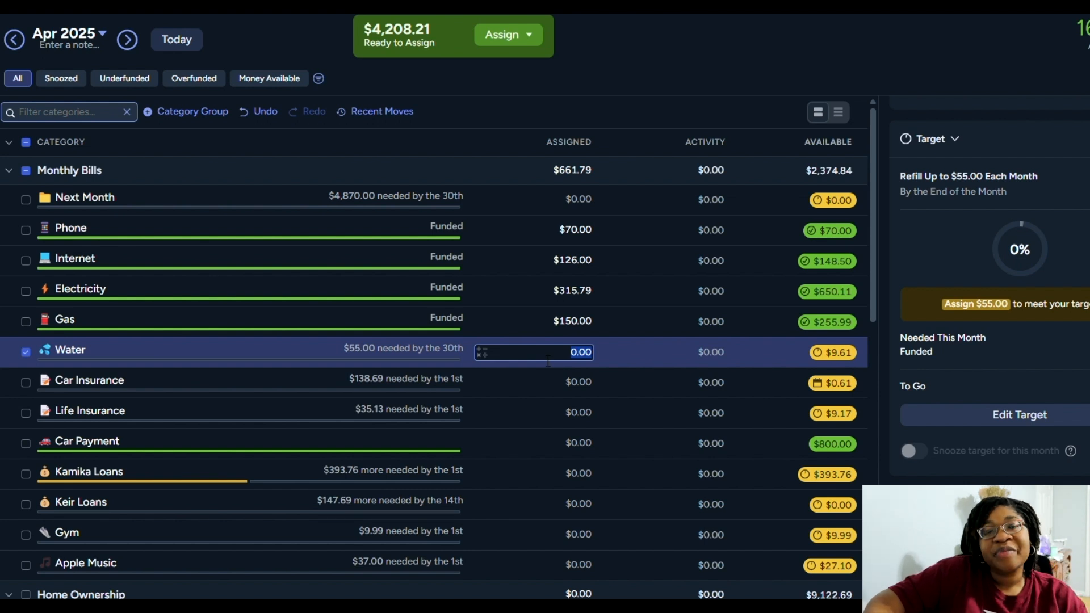
{"action": "type", "text": "68"}
{"action": "key", "text": "Return"}
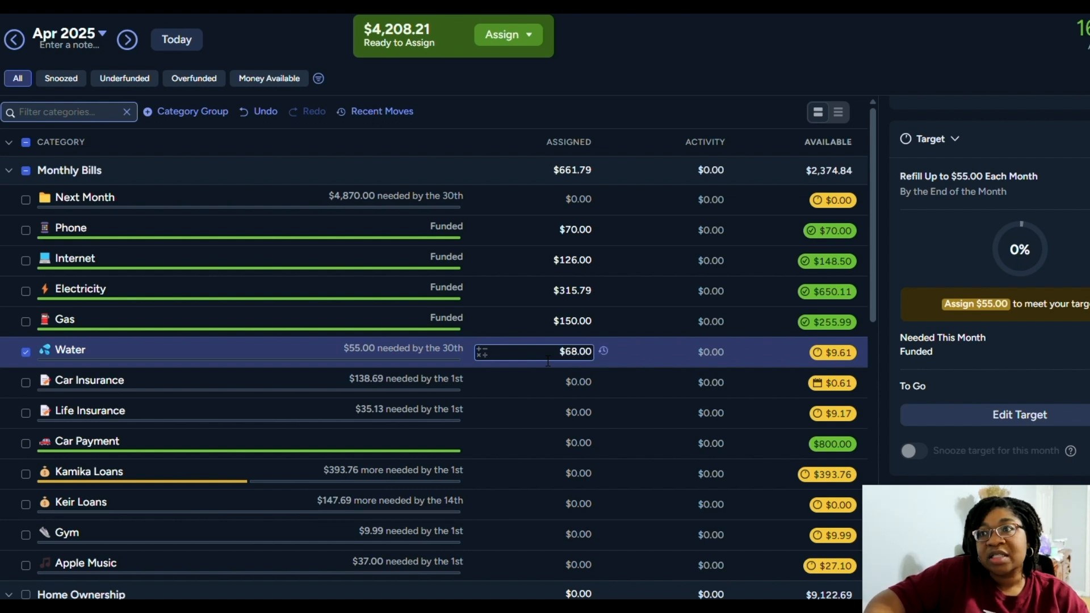
{"action": "left_click", "coordinate": [557, 381]}
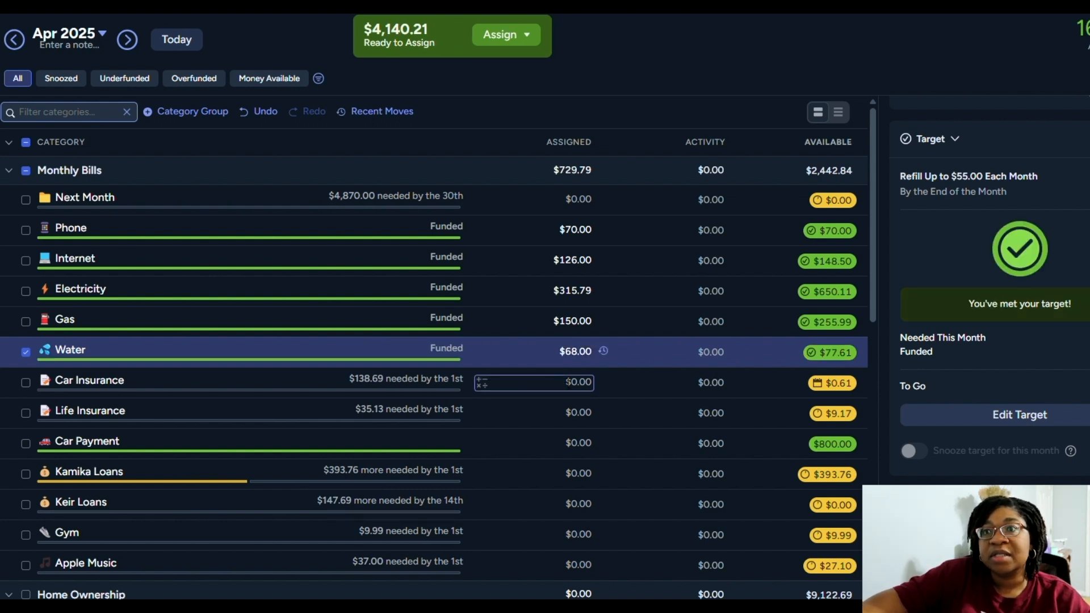
{"action": "left_click", "coordinate": [573, 386]}
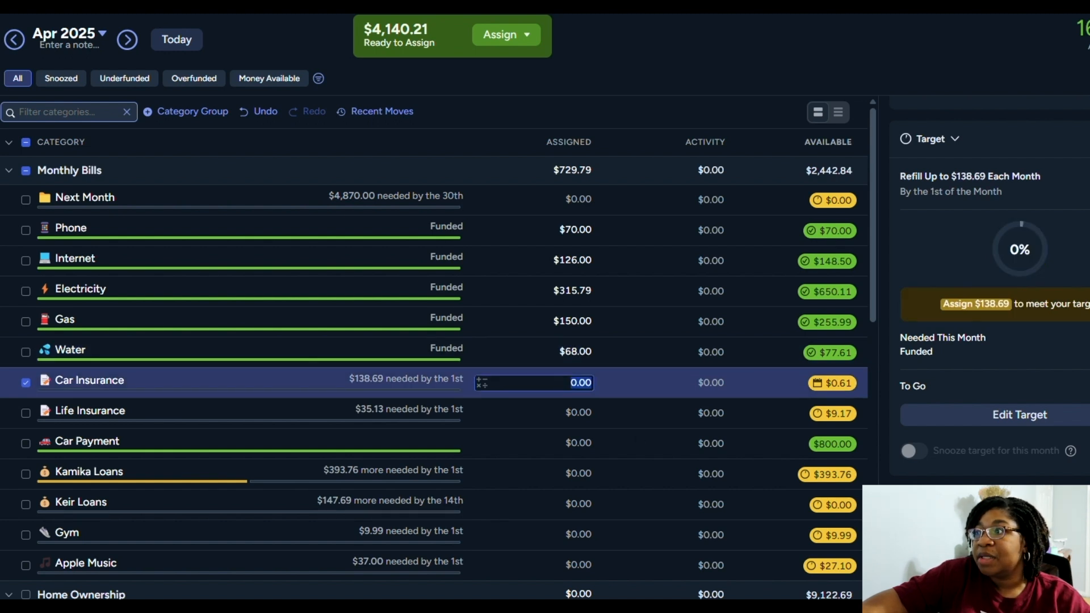
{"action": "left_click", "coordinate": [977, 304]}
Assign $44.30 to Life Insurance and $400.00 to Car Payment in Monthly Bills
{"action": "left_click", "coordinate": [578, 420]}
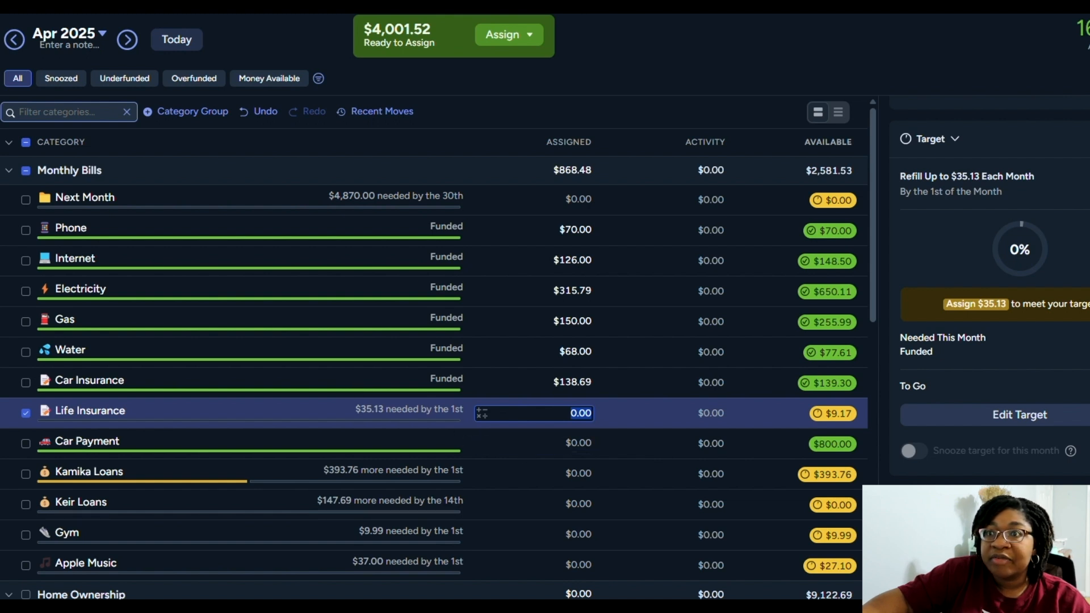
{"action": "type", "text": "44.30"}
{"action": "key", "text": "Return"}
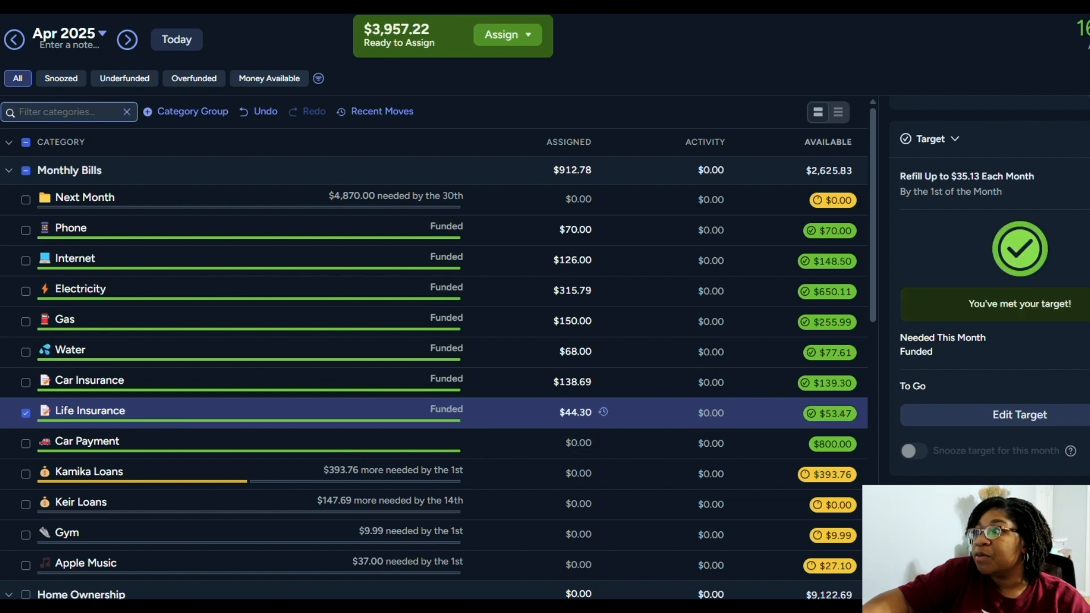
{"action": "left_click", "coordinate": [521, 444]}
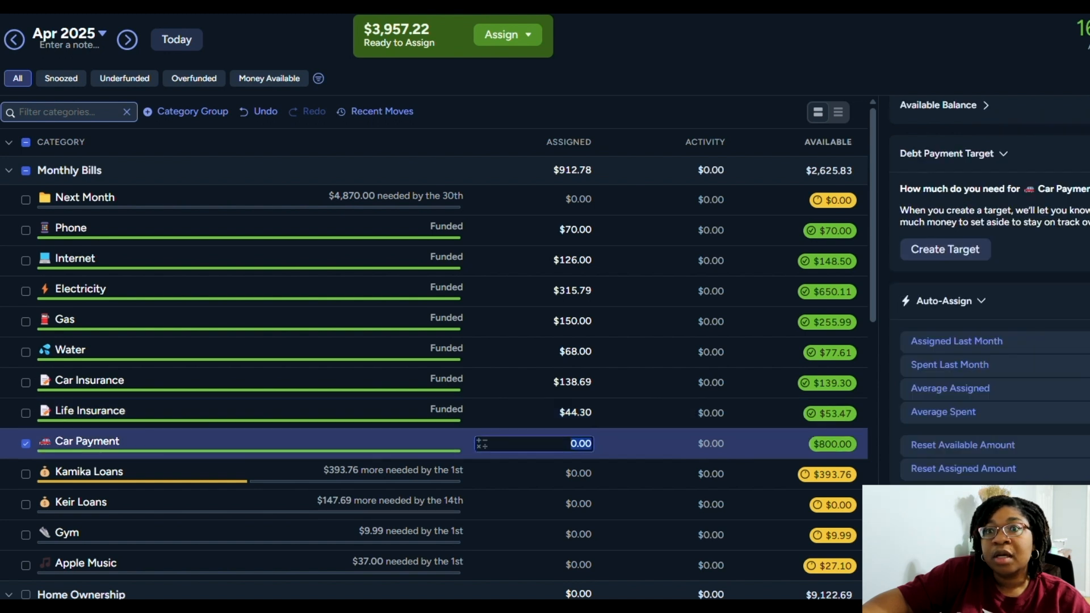
{"action": "type", "text": "400"}
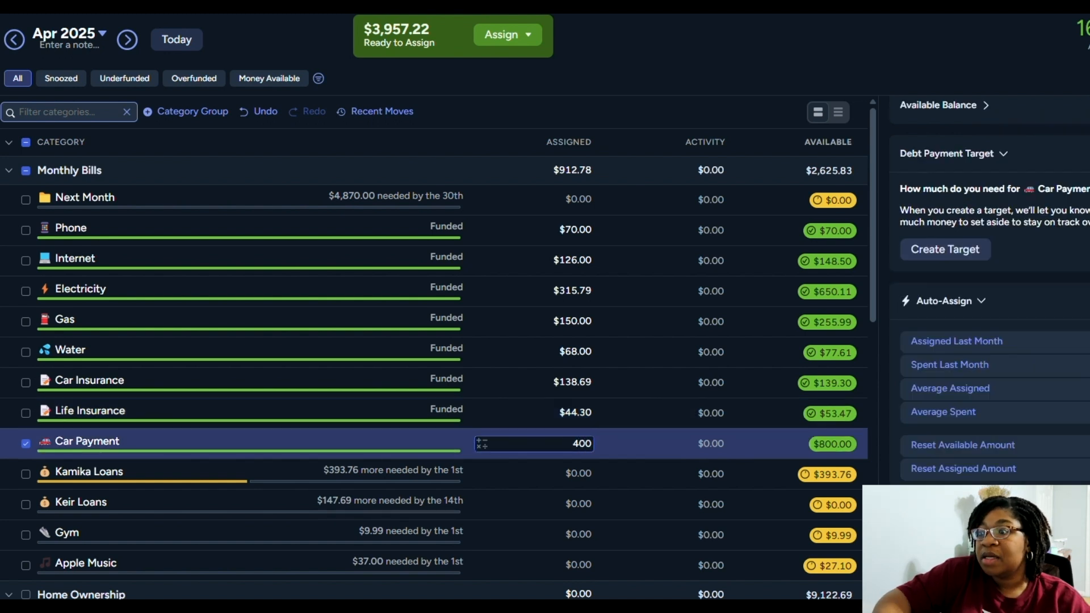
{"action": "key", "text": "Return"}
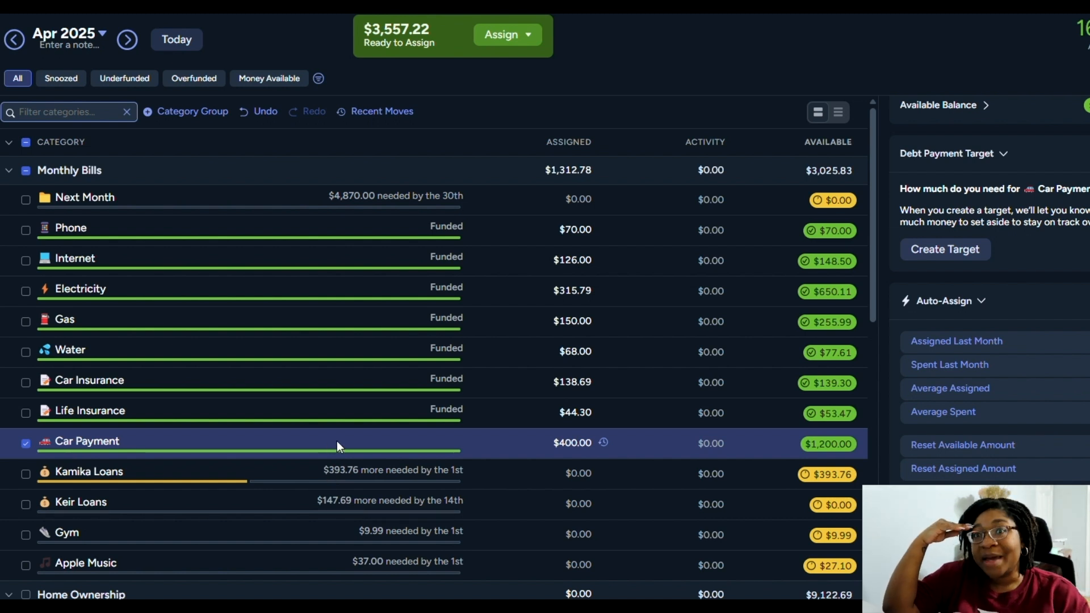
Assign $147.69 to the second loans category in Monthly Bills, the one due by the 14th
{"action": "left_click", "coordinate": [547, 482]}
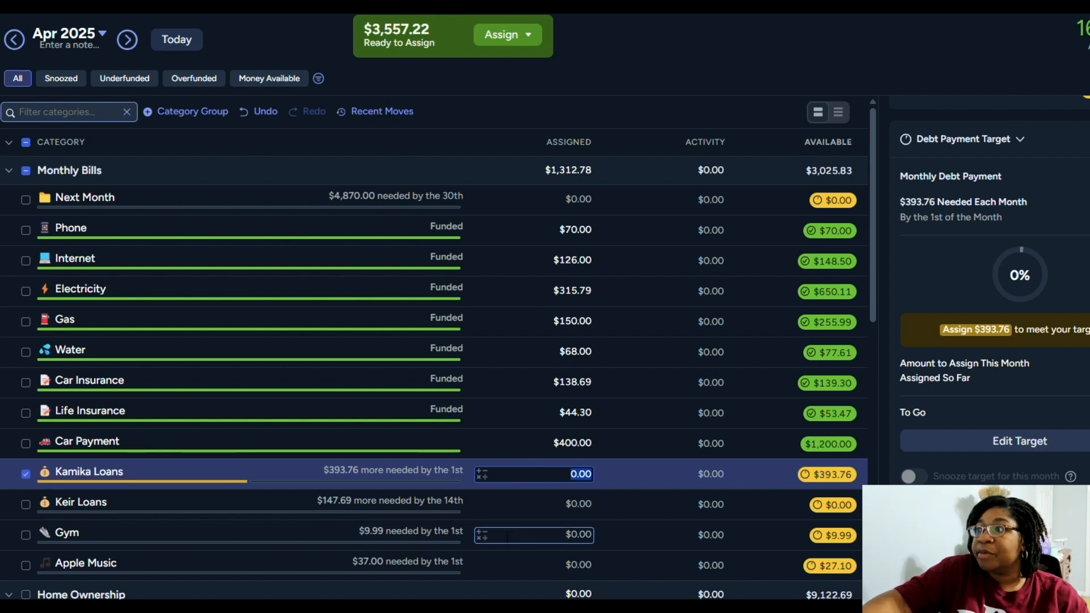
{"action": "left_click", "coordinate": [496, 511]}
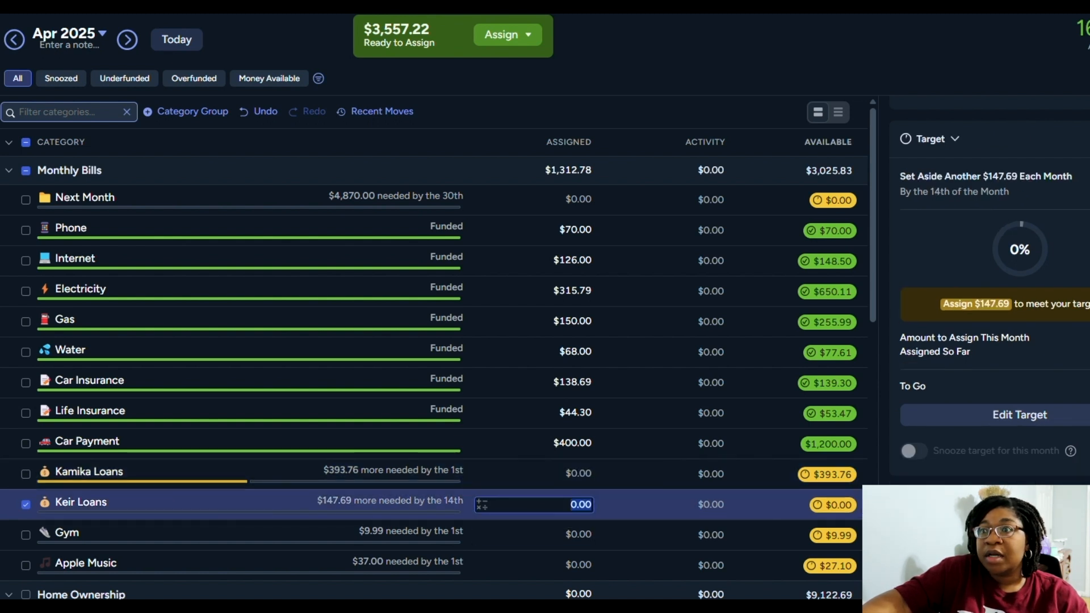
{"action": "type", "text": "147.69"}
{"action": "key", "text": "Return"}
Leave Gym unassigned and assign $37.00 to Apple Music in Monthly Bills
{"action": "scroll", "coordinate": [608, 409], "scroll_direction": "down", "scroll_amount": 3}
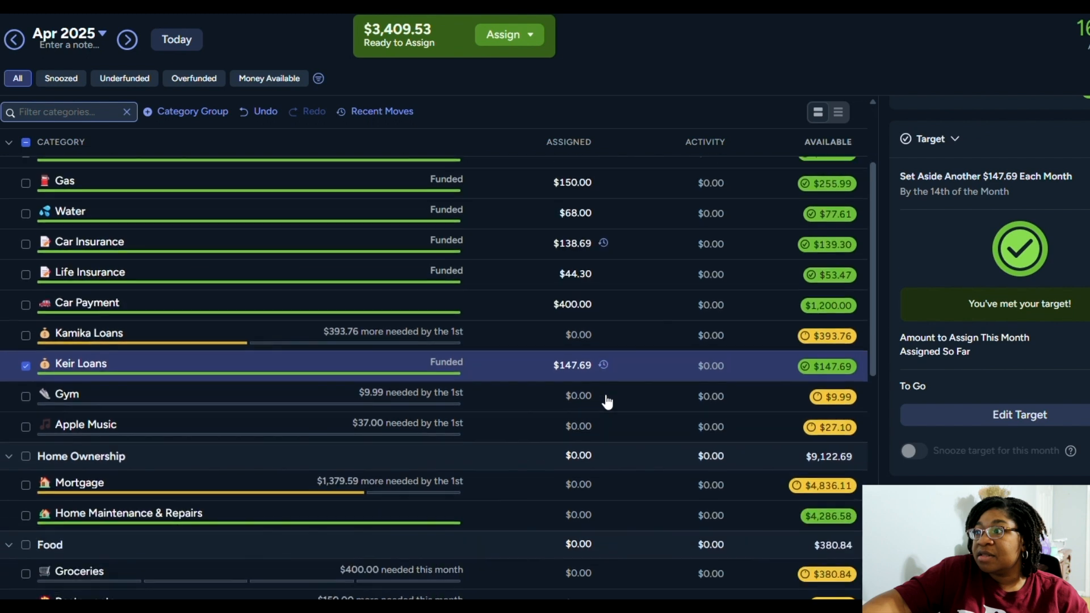
{"action": "left_click", "coordinate": [574, 402]}
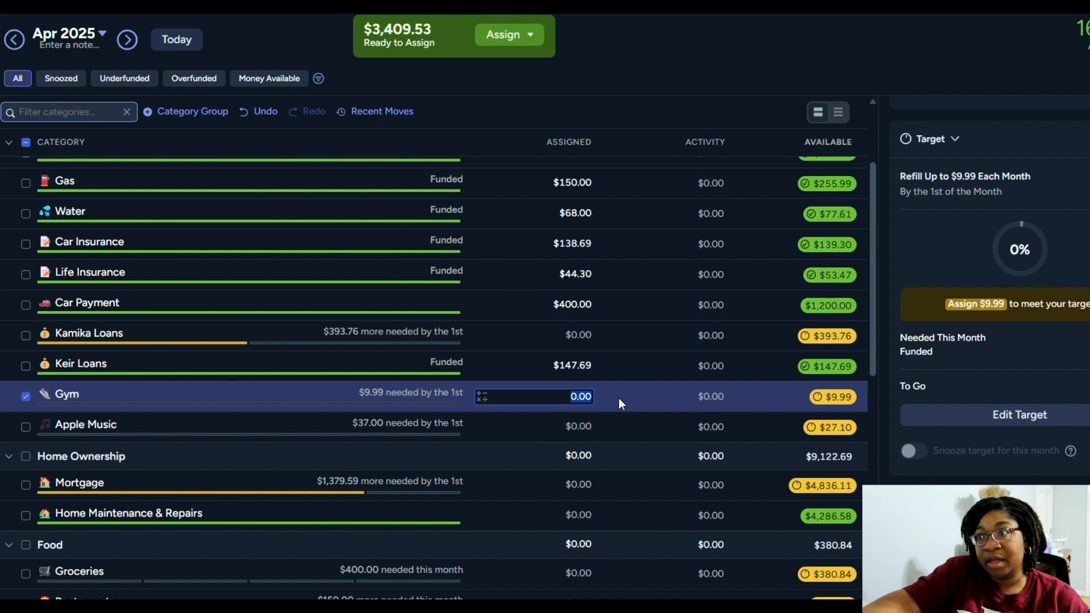
{"action": "left_click", "coordinate": [556, 437]}
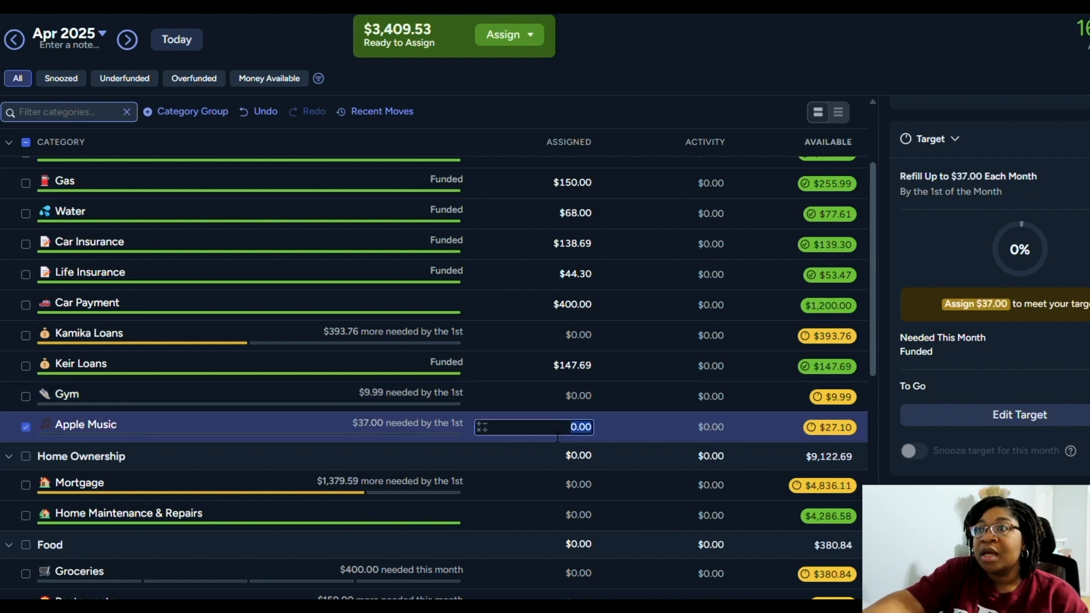
{"action": "type", "text": "37"}
{"action": "key", "text": "Return"}
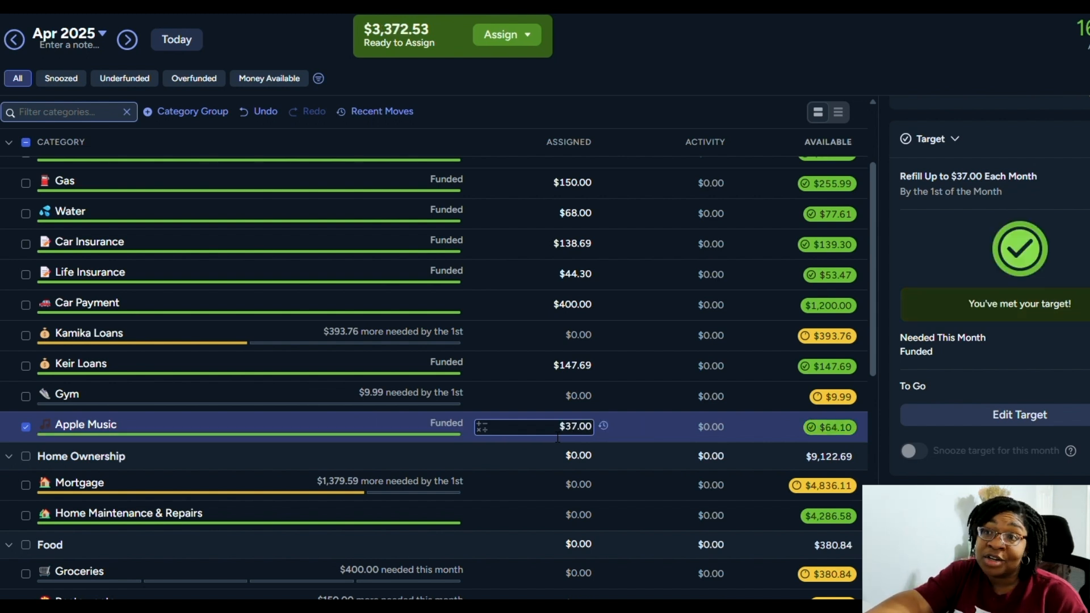
Assign the $1,379.59 monthly debt payment target amount to Mortgage in the Home Ownership group
{"action": "scroll", "coordinate": [558, 438], "scroll_direction": "down", "scroll_amount": 1}
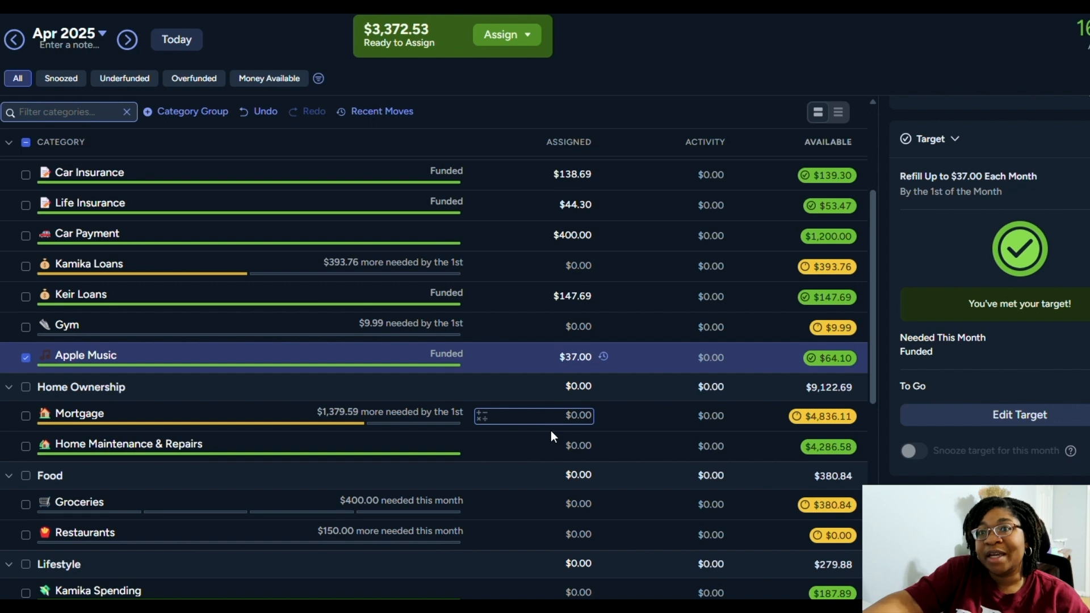
{"action": "left_click", "coordinate": [562, 426]}
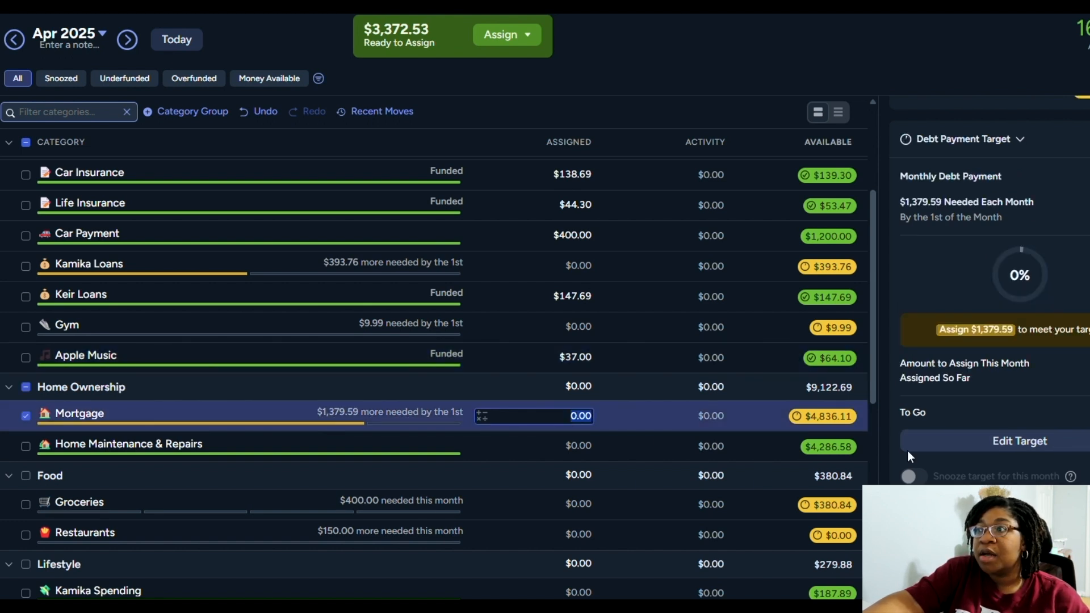
{"action": "scroll", "coordinate": [990, 482], "scroll_direction": "down", "scroll_amount": 1}
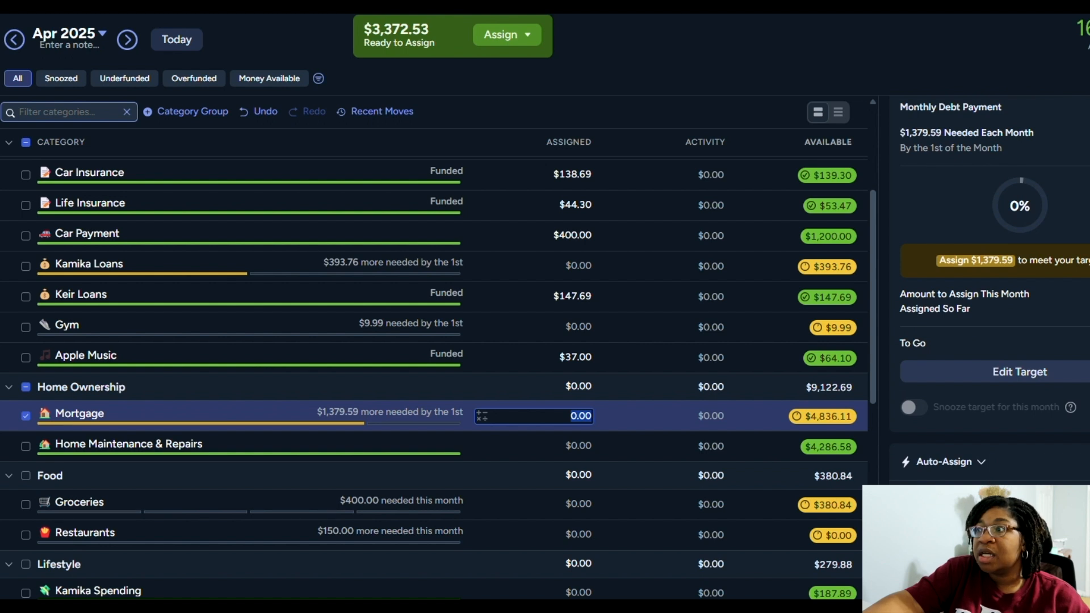
{"action": "left_click", "coordinate": [976, 261]}
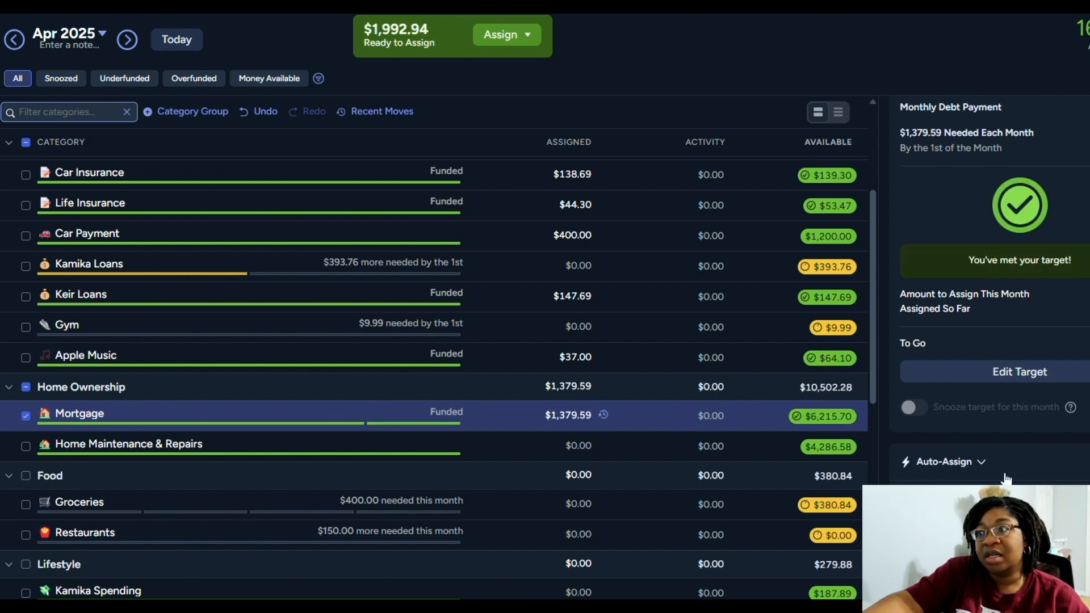
Leave Home Maintenance & Repairs unassigned and assign $400.00 to Groceries in the Food group
{"action": "left_click", "coordinate": [536, 454]}
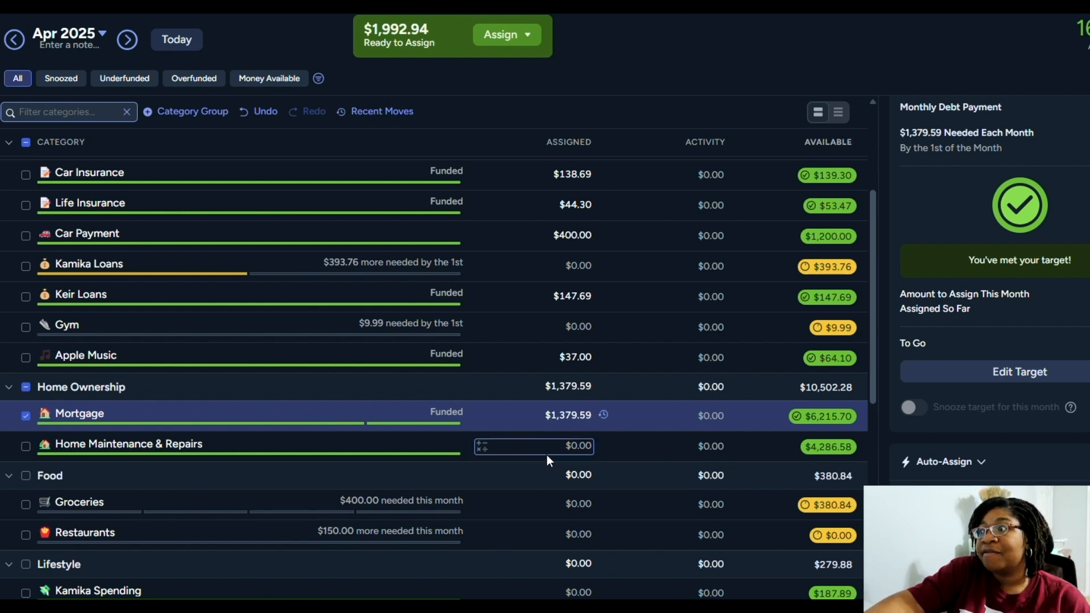
{"action": "scroll", "coordinate": [547, 456], "scroll_direction": "down", "scroll_amount": 2}
{"action": "left_click", "coordinate": [556, 472]}
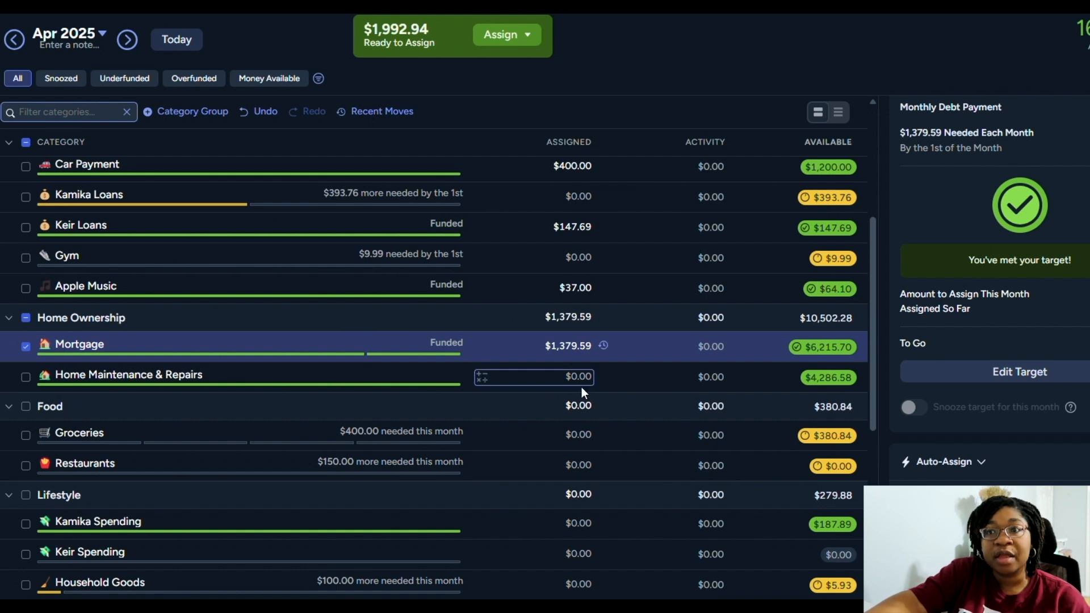
{"action": "left_click", "coordinate": [589, 437]}
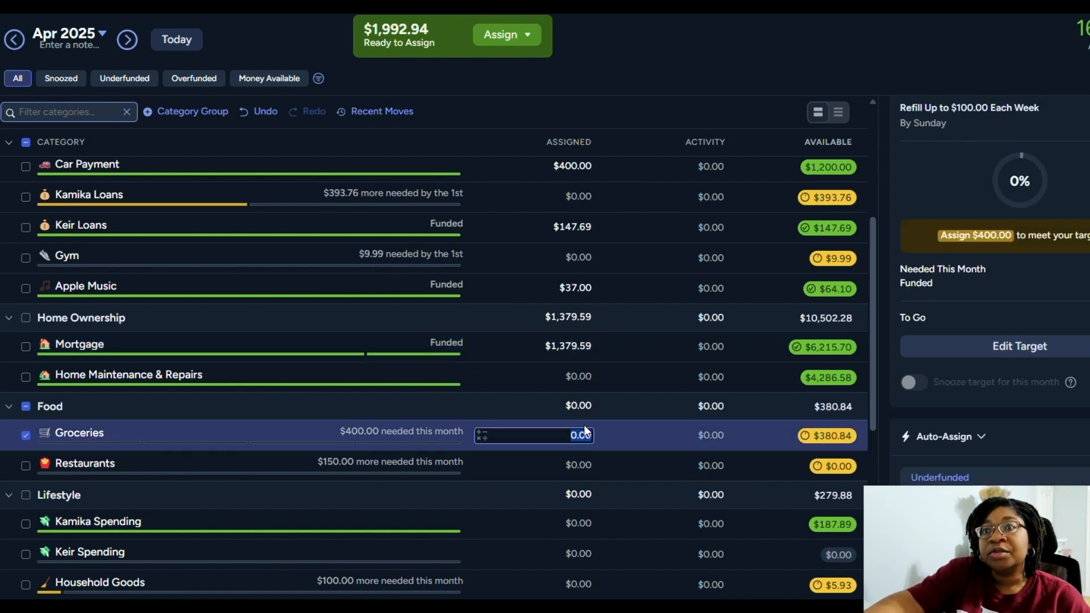
{"action": "left_click", "coordinate": [562, 377]}
{"action": "left_click", "coordinate": [594, 441]}
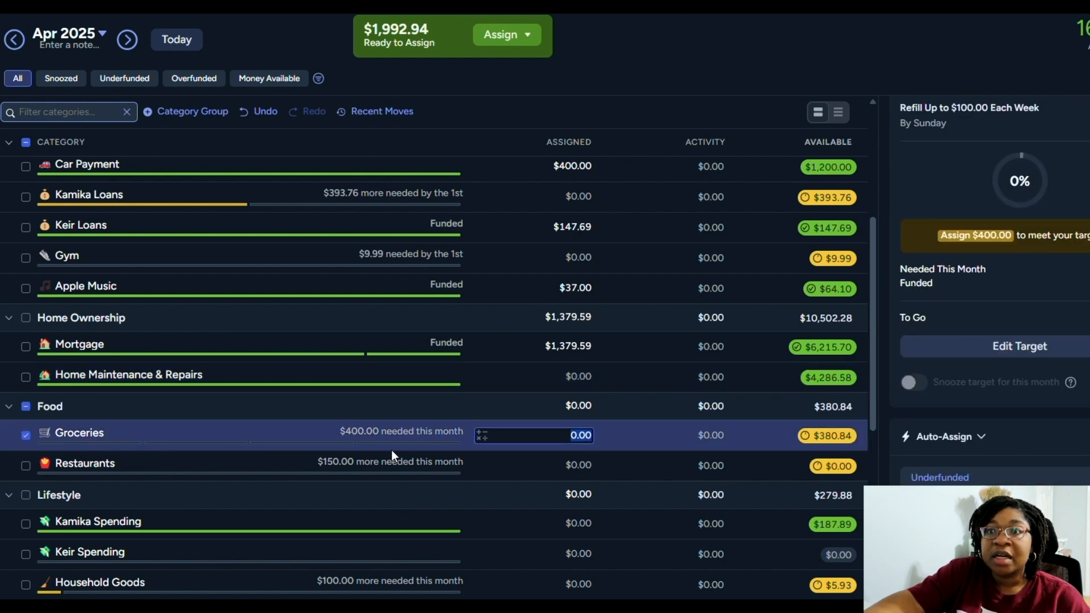
{"action": "type", "text": "400"}
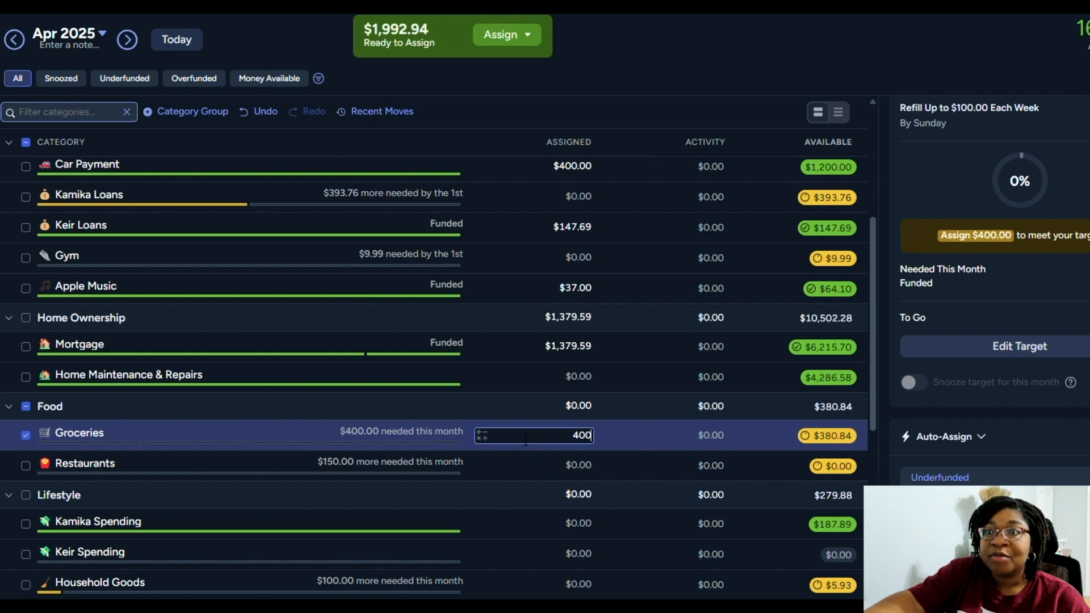
{"action": "key", "text": "Return"}
Assign $150.00 to Restaurants in the Food group
{"action": "left_click", "coordinate": [548, 467]}
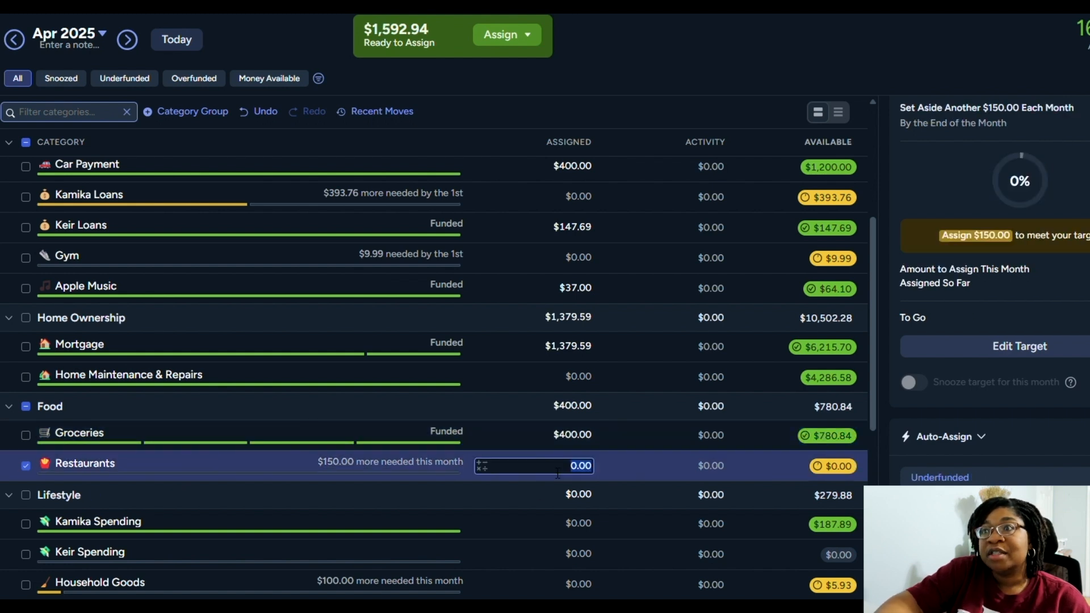
{"action": "type", "text": "150"}
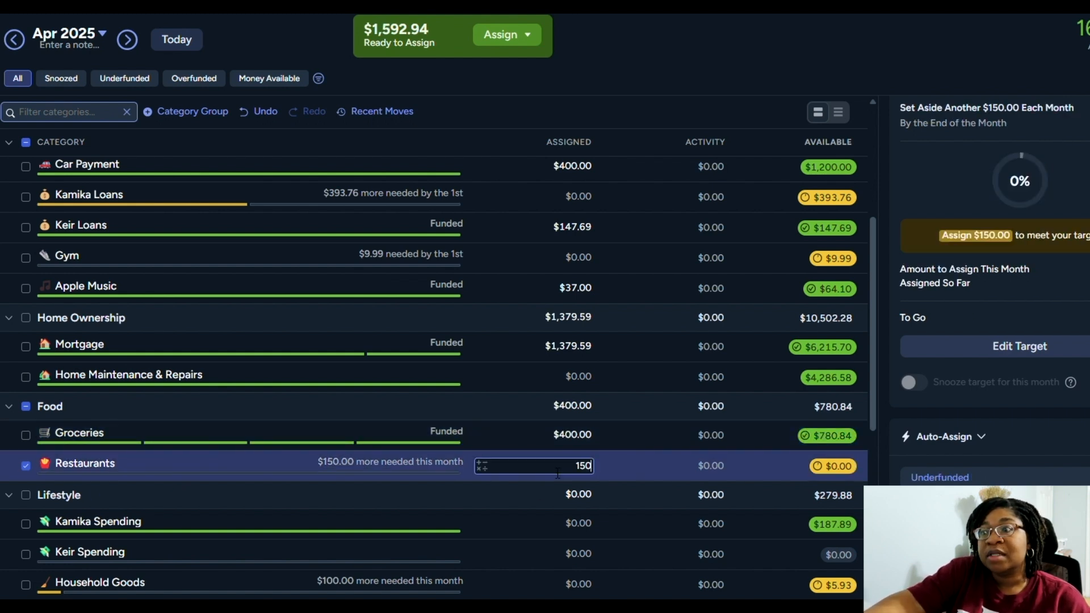
{"action": "key", "text": "Return"}
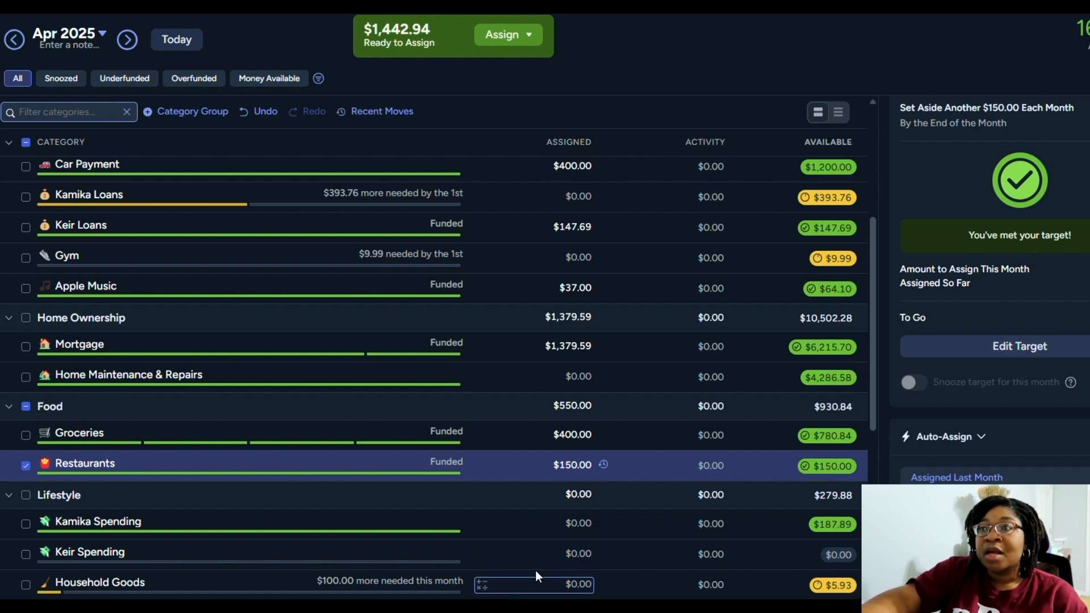
Assign $51.00 to each of the two personal spending categories in the Lifestyle group
{"action": "scroll", "coordinate": [550, 540], "scroll_direction": "down", "scroll_amount": 2}
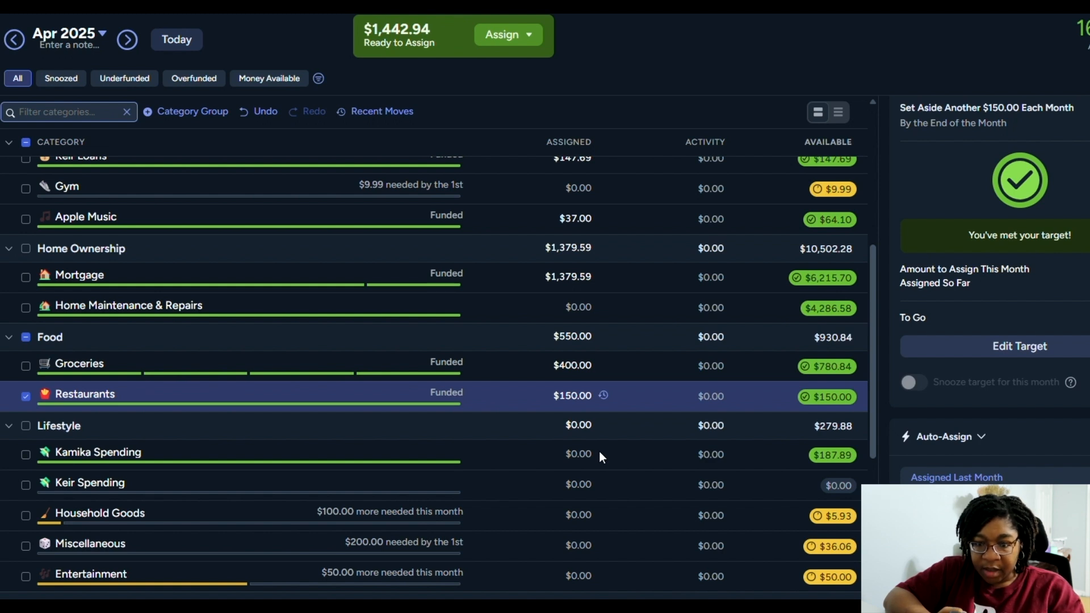
{"action": "left_click", "coordinate": [599, 452]}
{"action": "type", "text": "51"}
{"action": "left_click", "coordinate": [585, 483]}
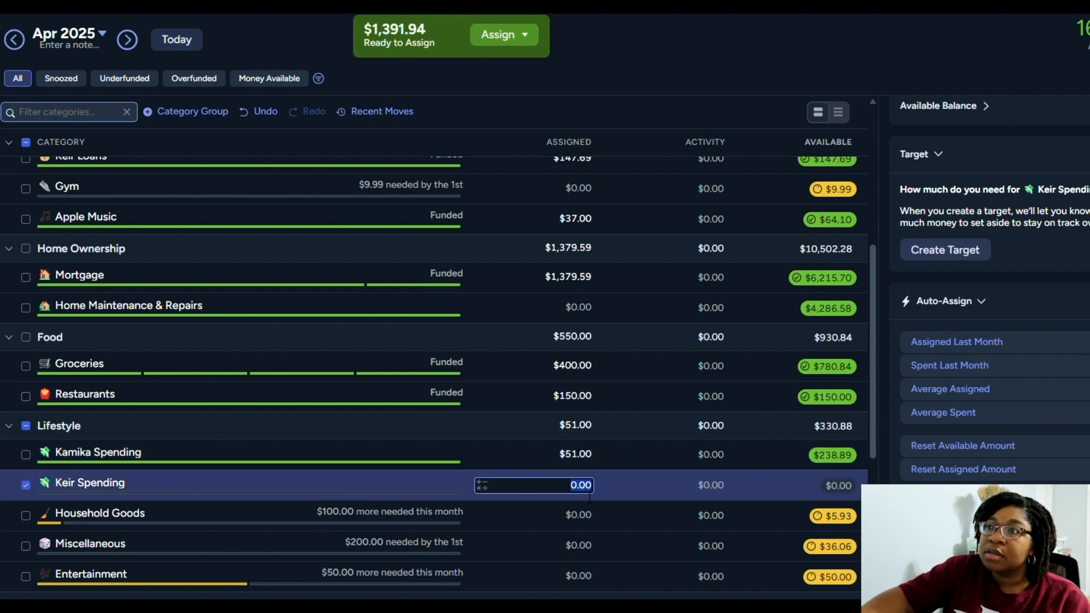
{"action": "type", "text": "51"}
Assign the $100.00 underfunded amount to Household Goods and $200.00 to Miscellaneous in the Lifestyle group
{"action": "left_click", "coordinate": [592, 516]}
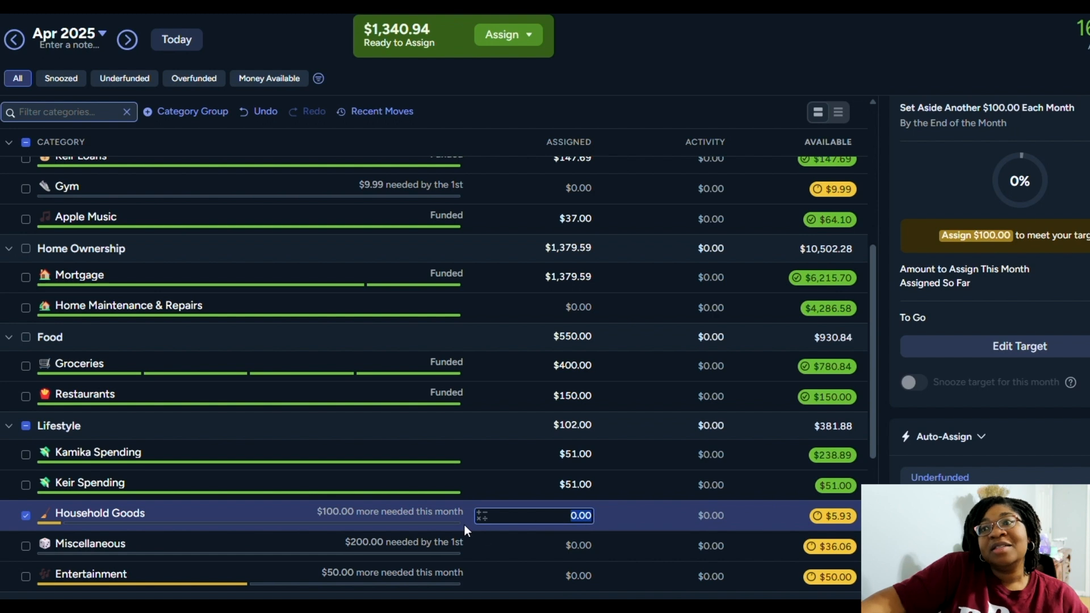
{"action": "left_click", "coordinate": [949, 477]}
{"action": "left_click", "coordinate": [606, 553]}
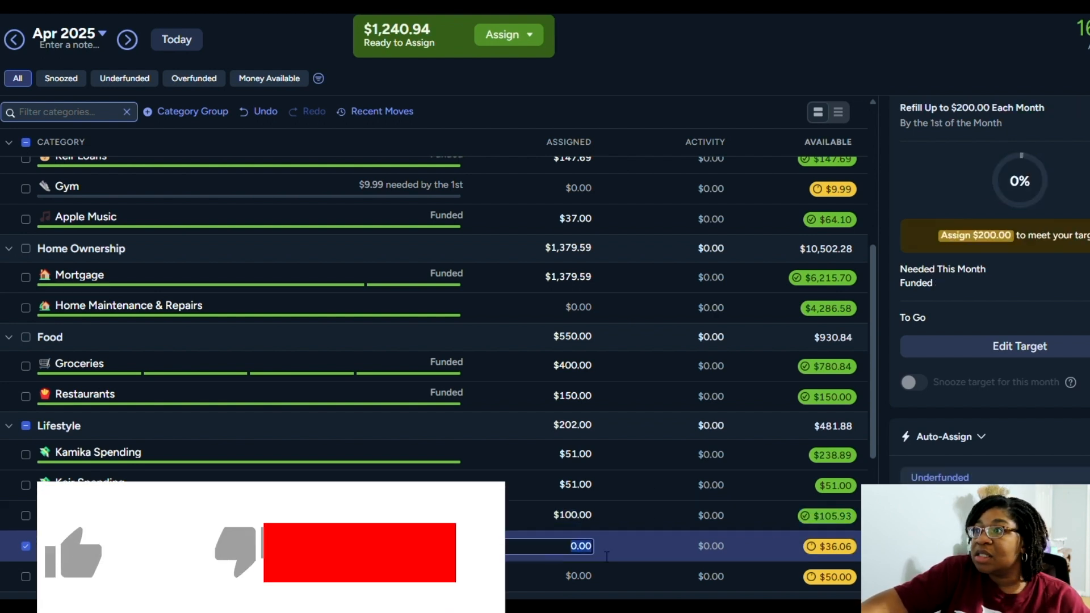
{"action": "type", "text": "200"}
{"action": "key", "text": "Return"}
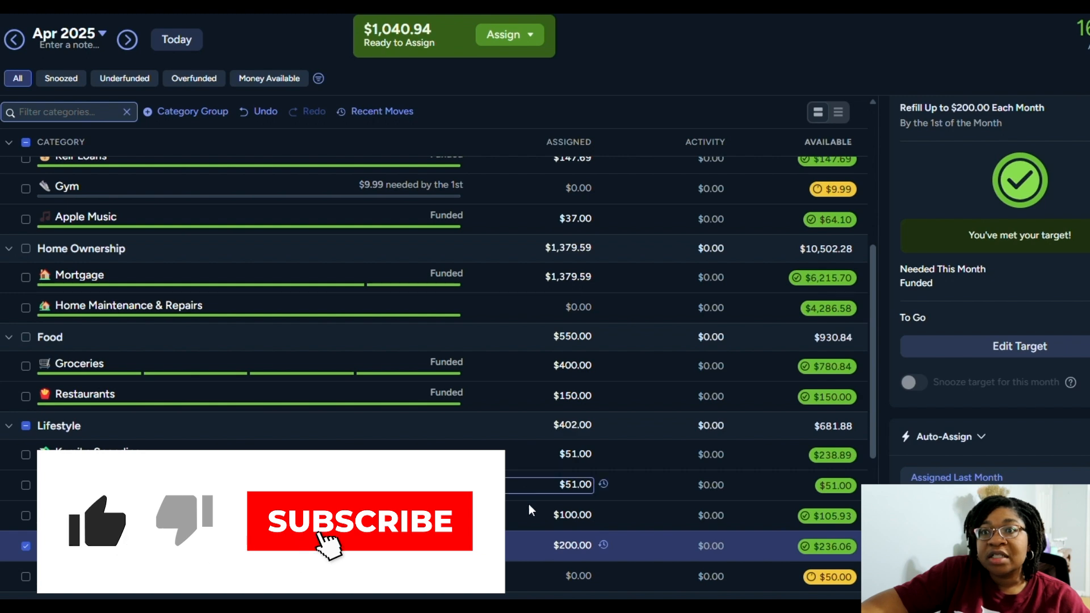
Assign $50.00 to Entertainment in the Lifestyle group
{"action": "left_click", "coordinate": [568, 576]}
{"action": "type", "text": "50"}
{"action": "key", "text": "Return"}
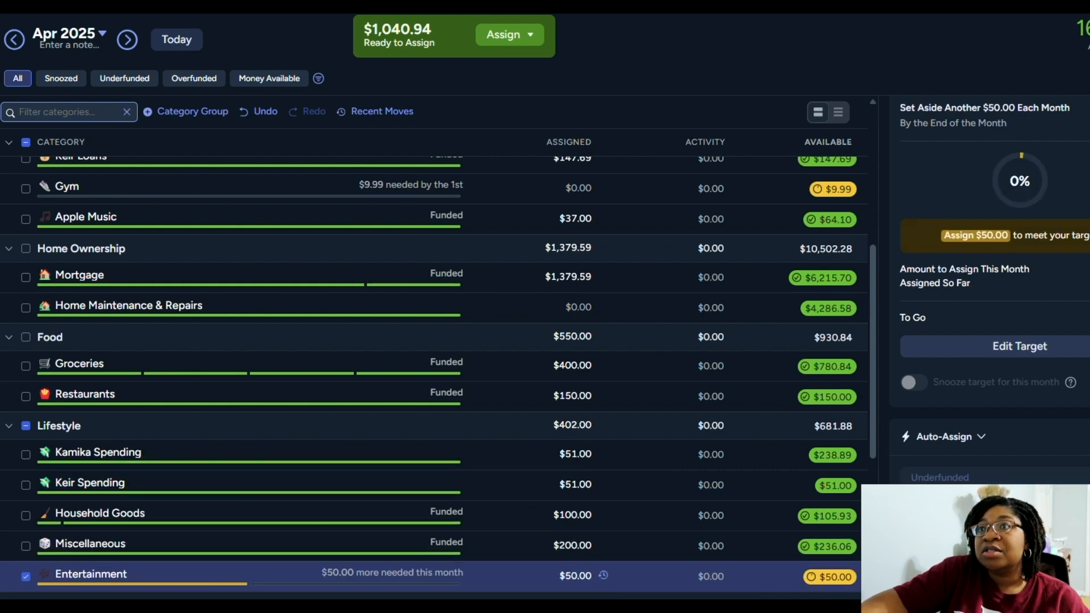
Skip School in the Sinking Funds group and assign $50.00 to Personal Care (Clothing, Skin, Hair)
{"action": "scroll", "coordinate": [581, 427], "scroll_direction": "down", "scroll_amount": 2}
{"action": "scroll", "coordinate": [580, 428], "scroll_direction": "down", "scroll_amount": 4}
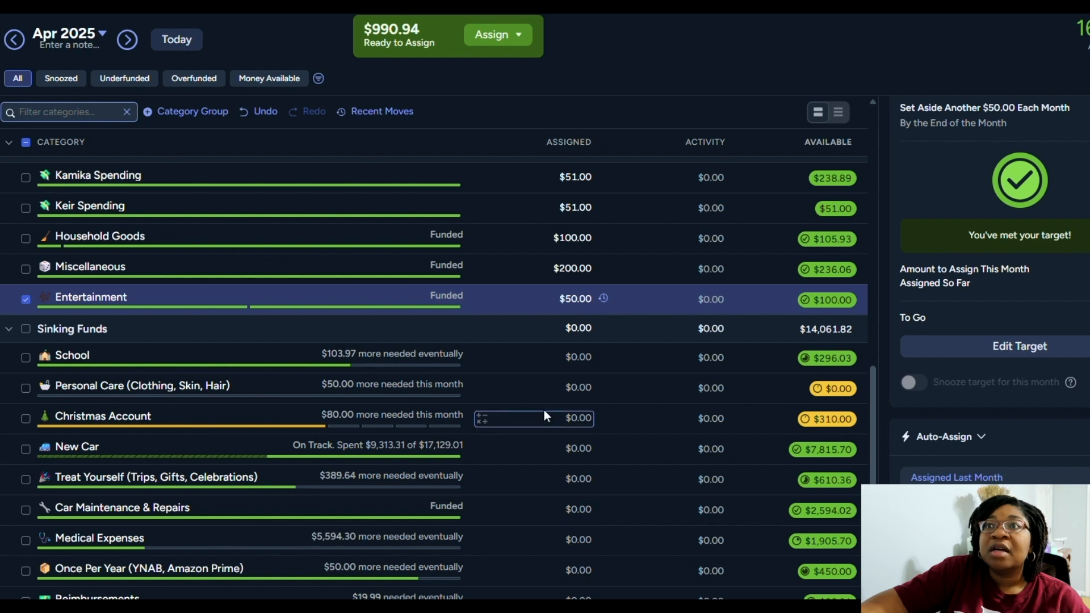
{"action": "left_click", "coordinate": [580, 364]}
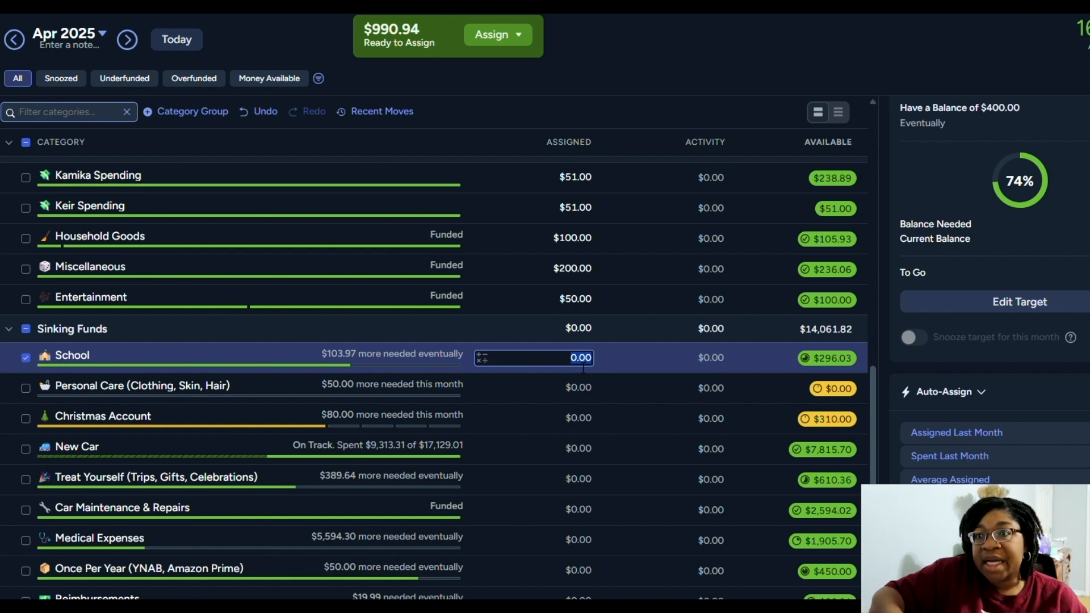
{"action": "left_click", "coordinate": [556, 401]}
{"action": "type", "text": "50"}
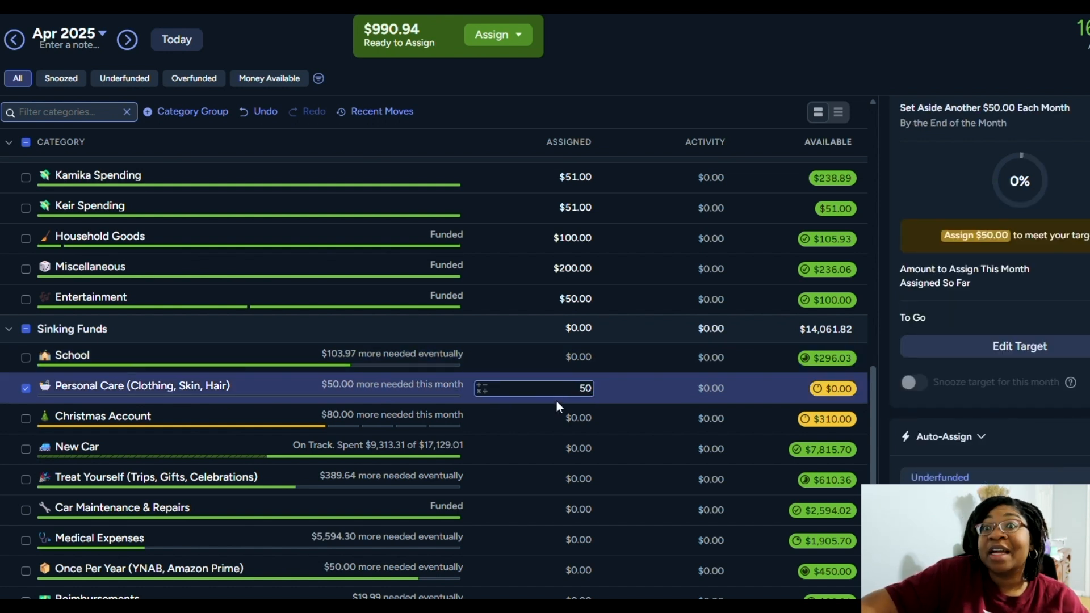
{"action": "key", "text": "Return"}
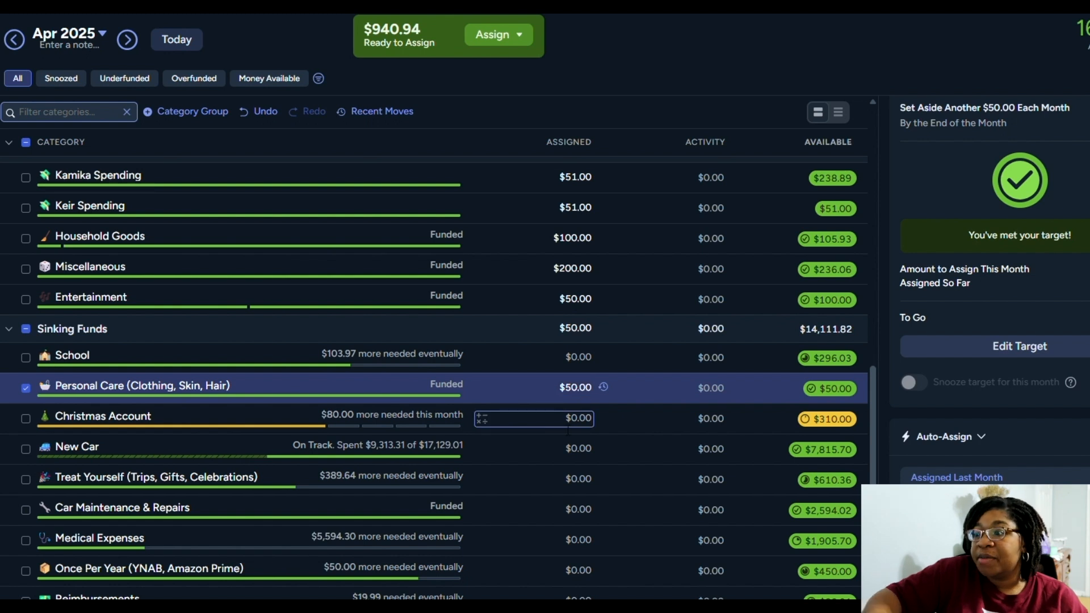
Assign $80.00 to Christmas Account in the Sinking Funds group
{"action": "left_click", "coordinate": [569, 429]}
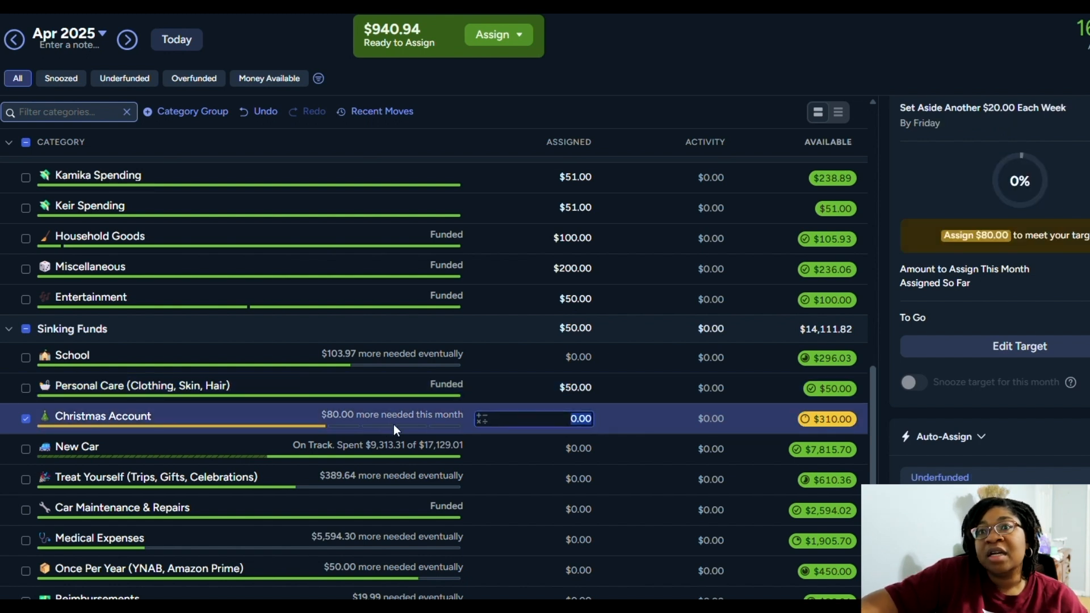
{"action": "type", "text": "80"}
{"action": "key", "text": "Return"}
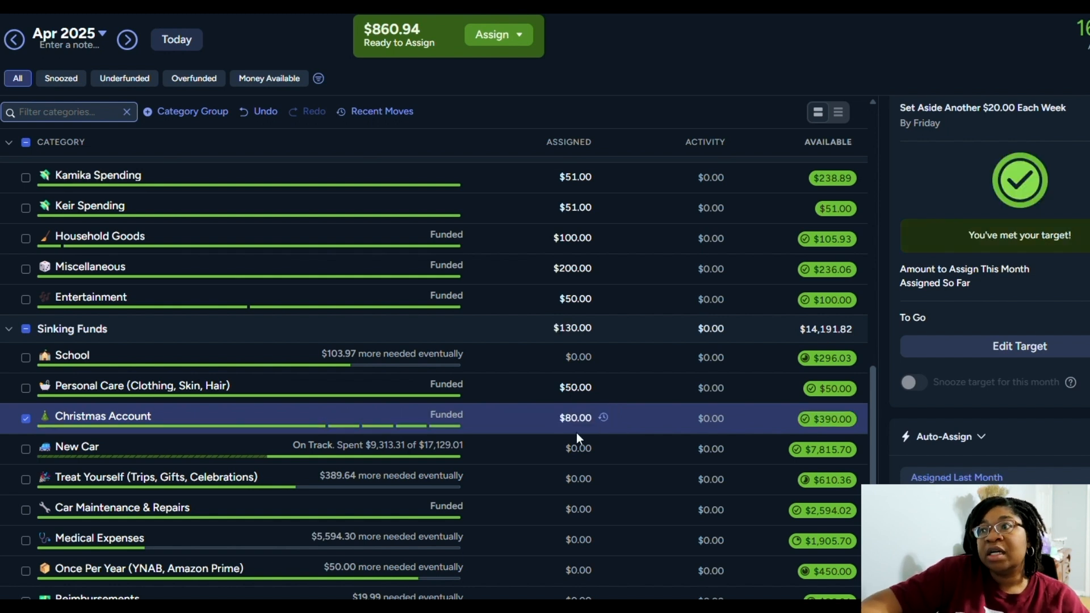
Skip New Car and Treat Yourself, and assign $50.00 to Once Per Year (YNAB, Amazon Prime) in Sinking Funds
{"action": "left_click", "coordinate": [557, 457]}
{"action": "left_click", "coordinate": [556, 487]}
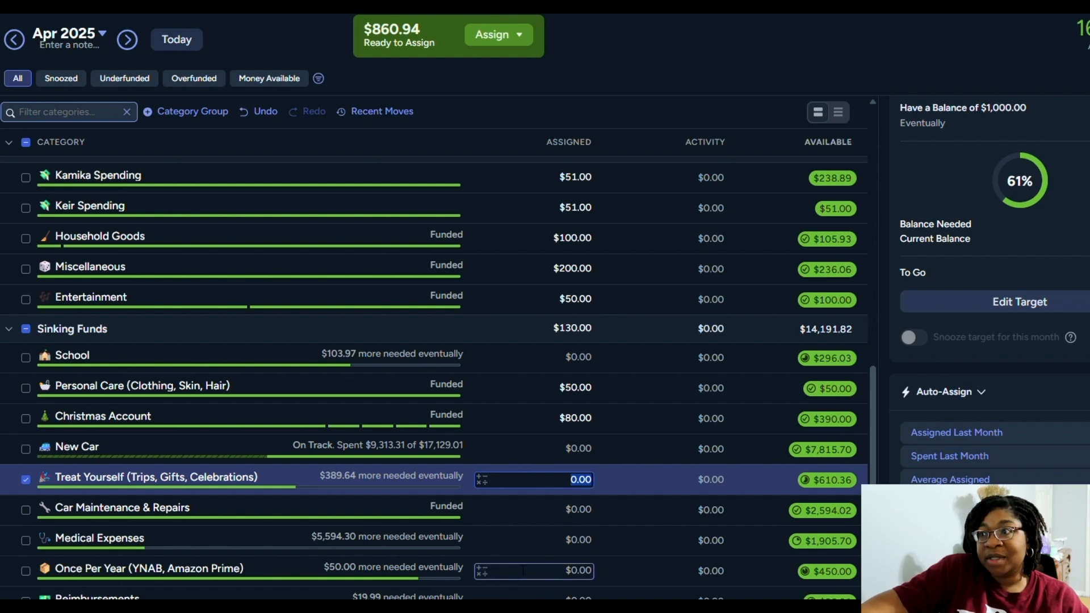
{"action": "left_click", "coordinate": [547, 571]}
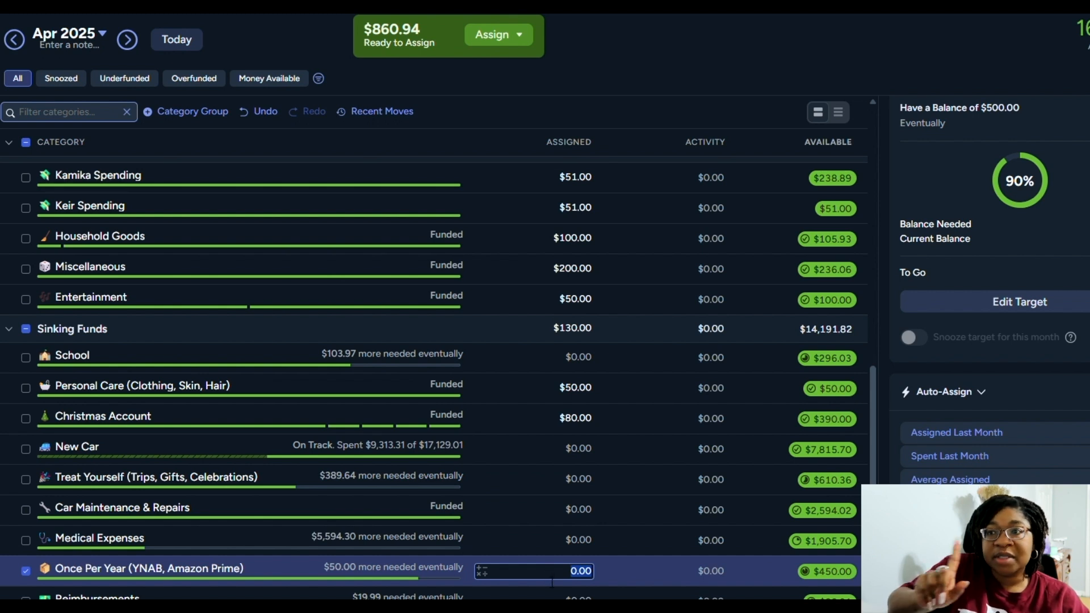
{"action": "type", "text": "50"}
{"action": "key", "text": "Return"}
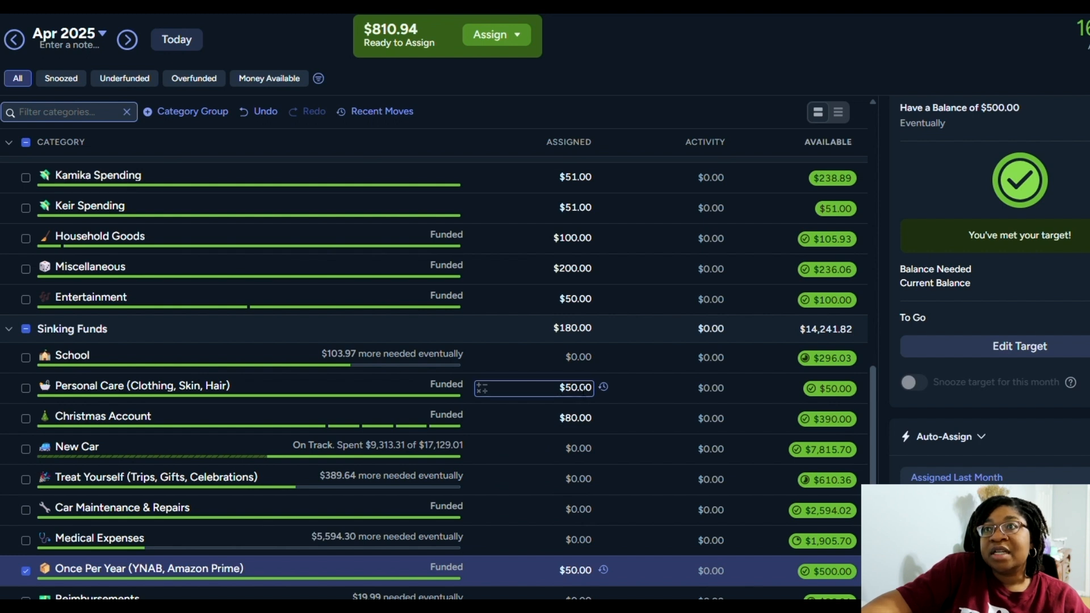
Set the assigned amount of Personal Care (Clothing, Skin, Hair) in Sinking Funds to $250.00
{"action": "left_click", "coordinate": [582, 388]}
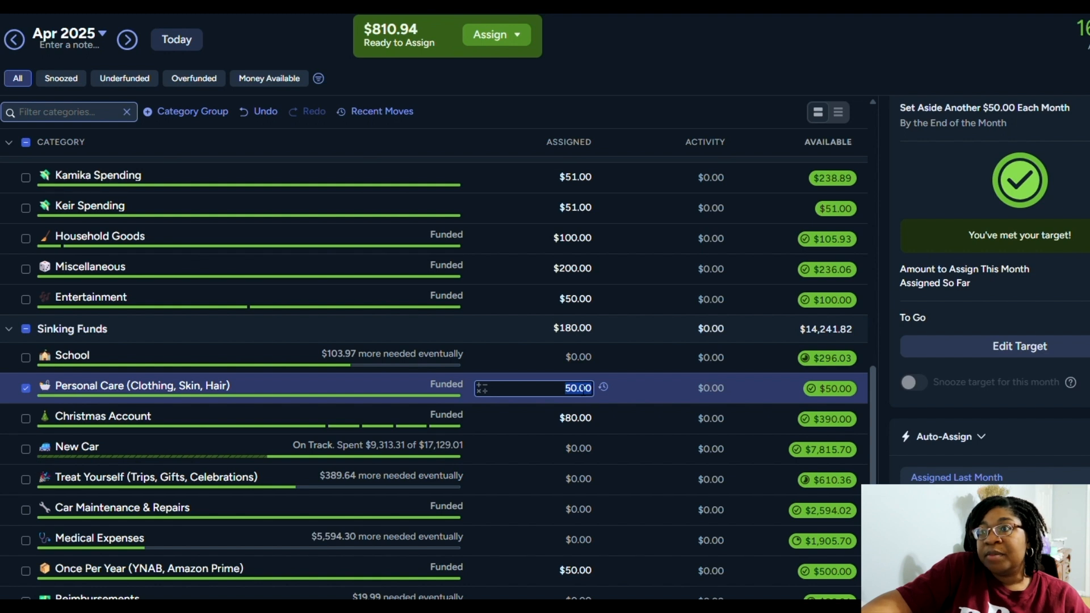
{"action": "type", "text": "250"}
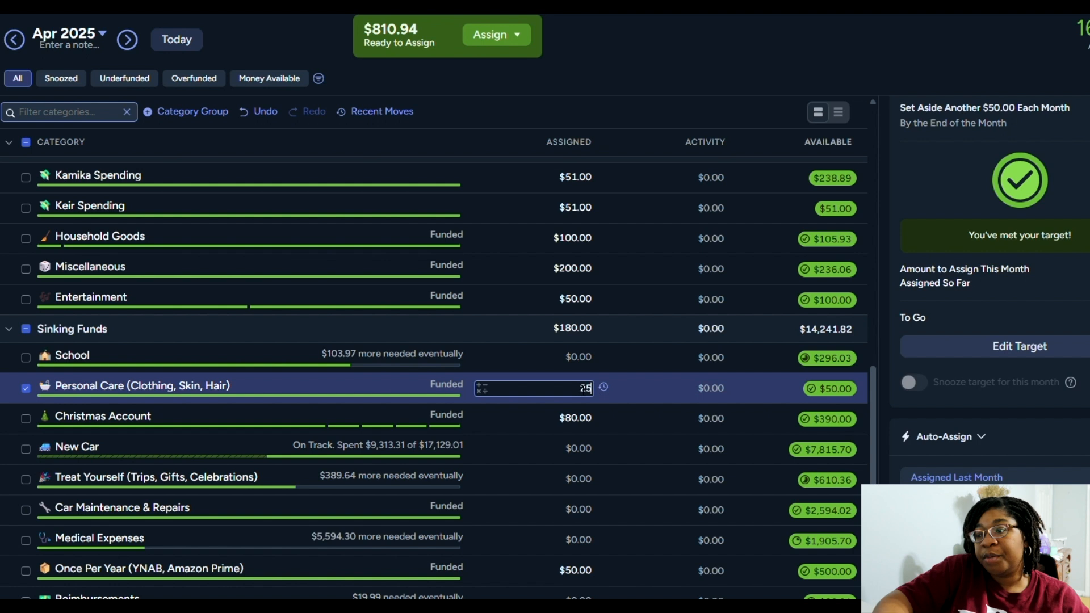
{"action": "key", "text": "Return"}
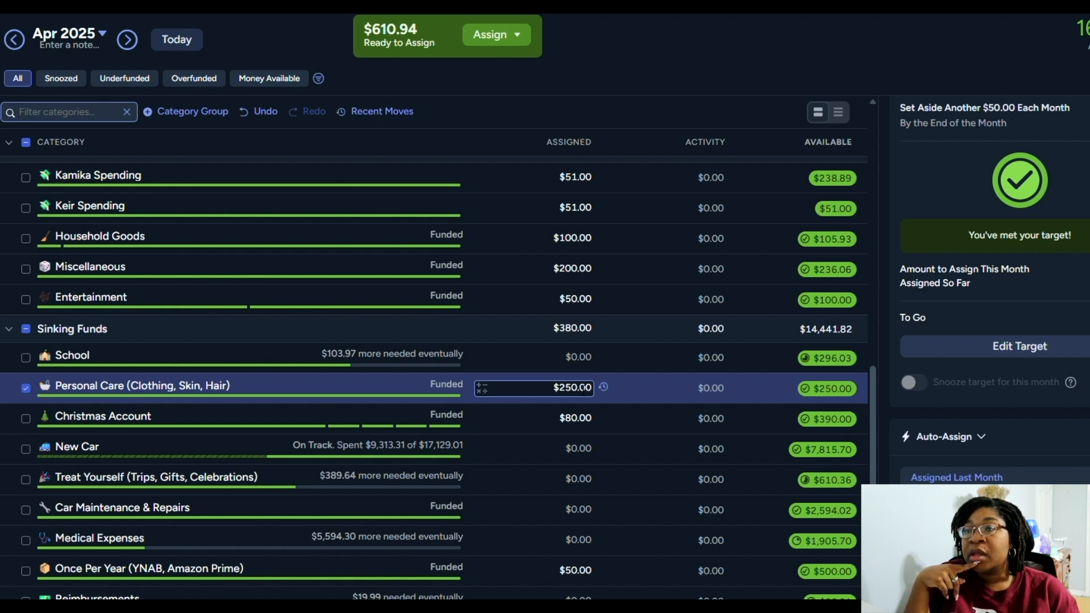
Assign $100.00 to New Car and $250.00 to Treat Yourself (Trips, Gifts, Celebrations) in Sinking Funds
{"action": "left_click", "coordinate": [598, 452]}
{"action": "type", "text": "100"}
{"action": "key", "text": "Return"}
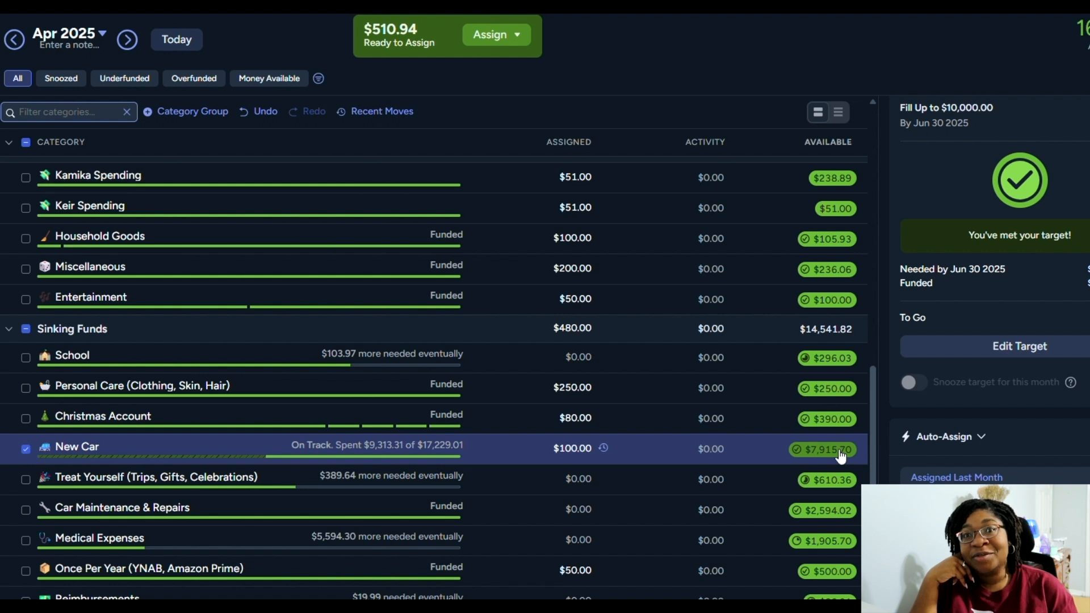
{"action": "left_click", "coordinate": [566, 482]}
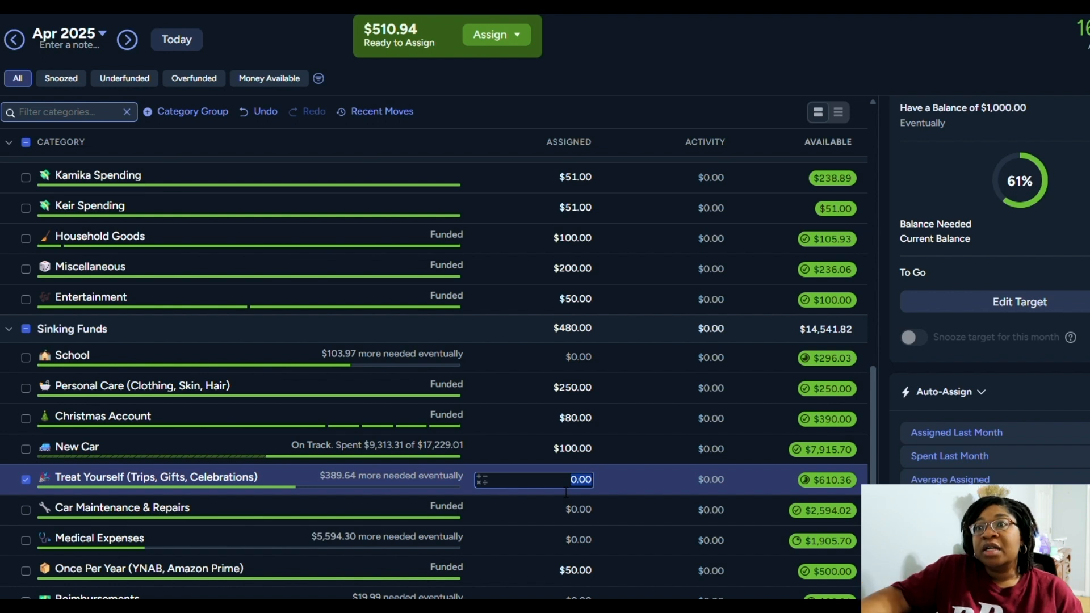
{"action": "type", "text": "250"}
{"action": "key", "text": "Return"}
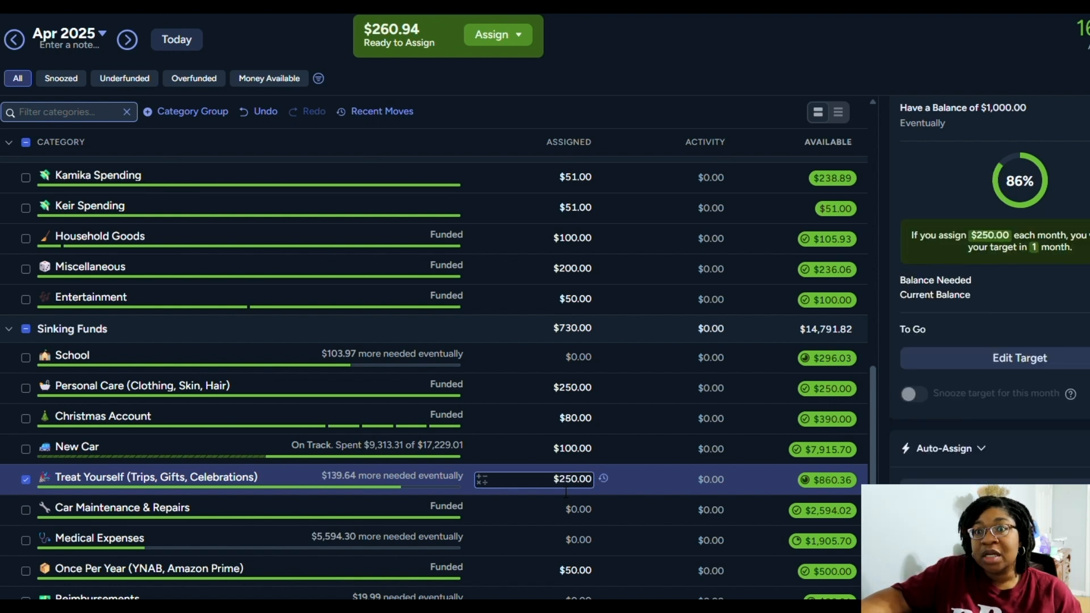
Assign $50.00 to Car Maintenance & Repairs in the Sinking Funds group
{"action": "left_click", "coordinate": [564, 520]}
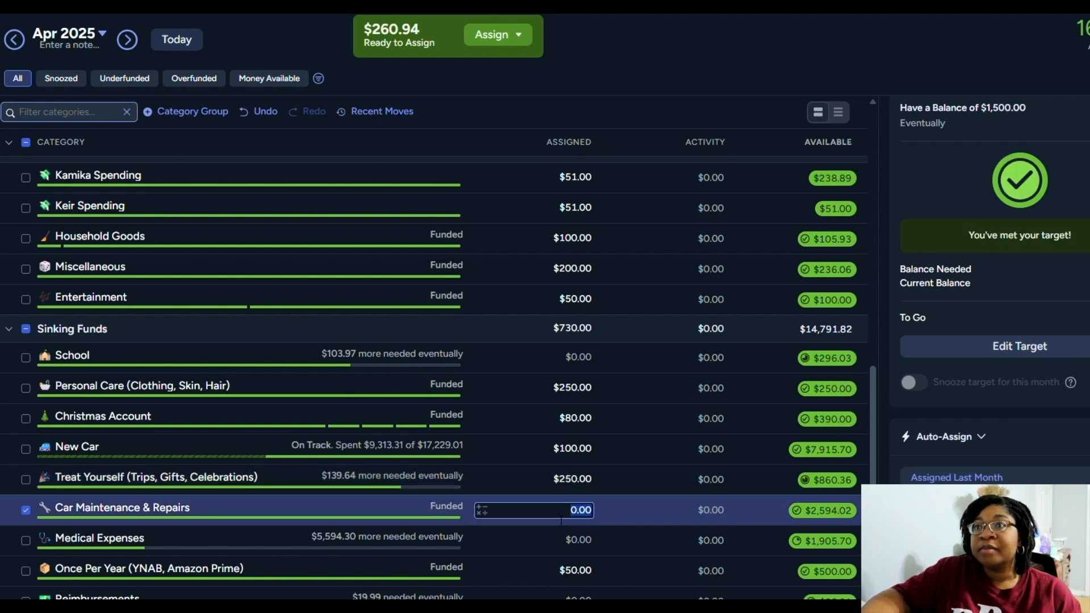
{"action": "type", "text": "50"}
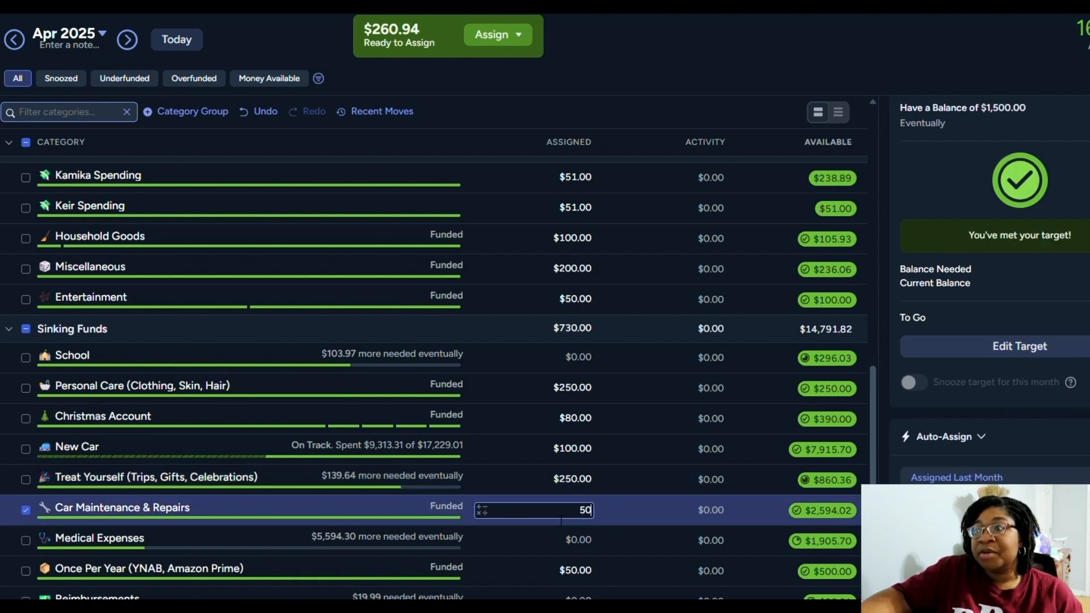
{"action": "key", "text": "Return"}
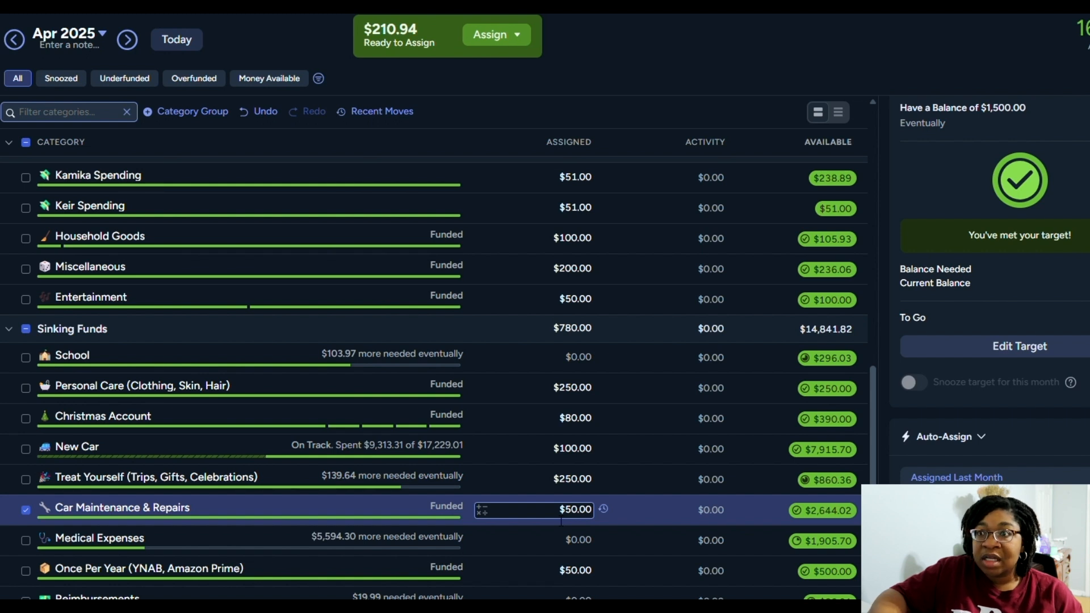
Skip Medical Expenses and assign $103.97 to School in the Sinking Funds group
{"action": "left_click", "coordinate": [569, 546]}
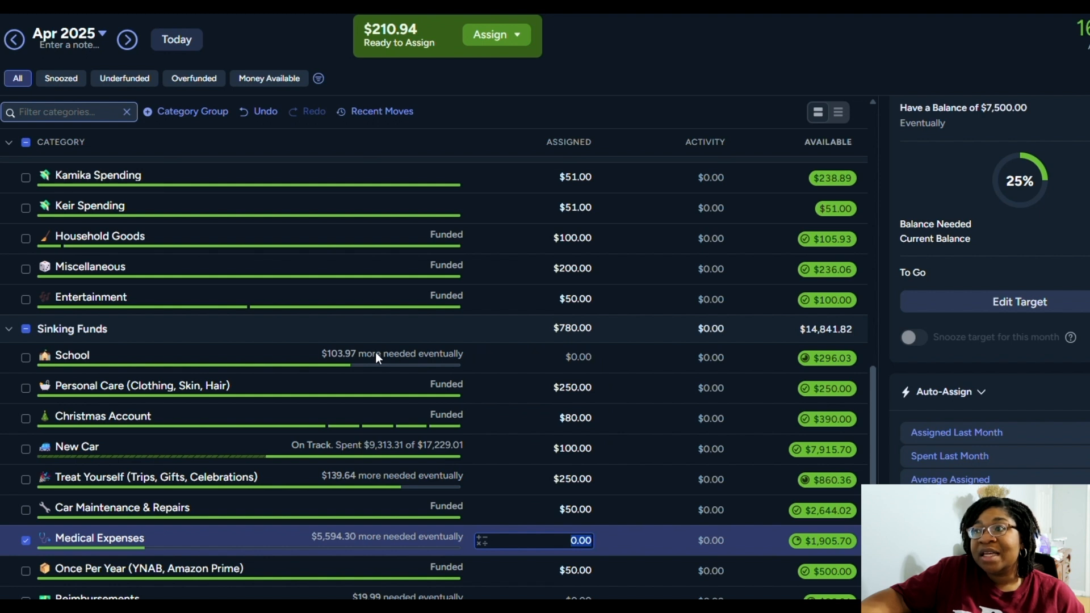
{"action": "left_click", "coordinate": [547, 358]}
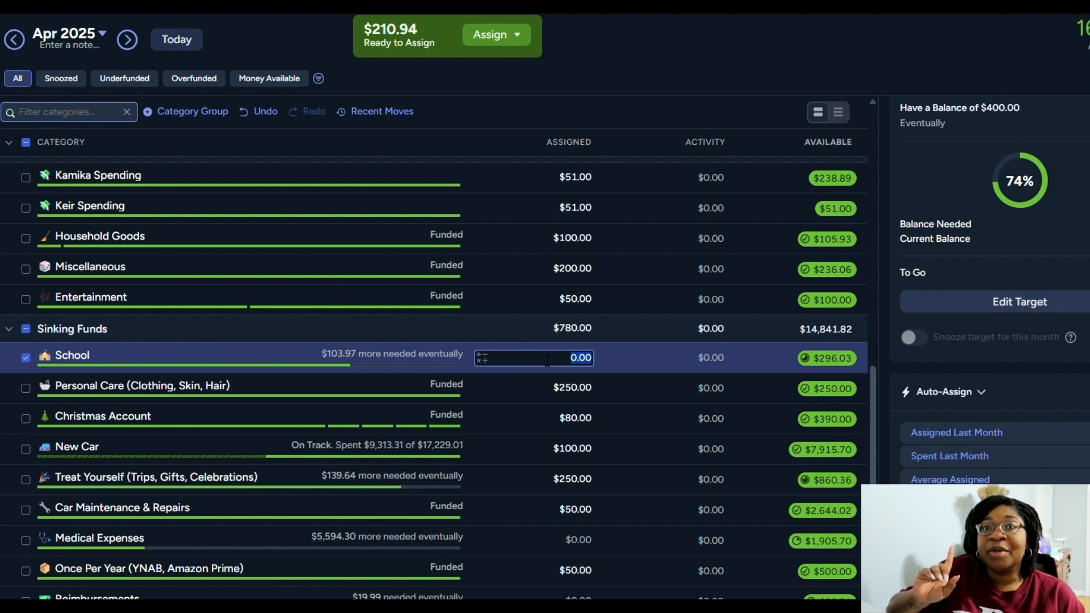
{"action": "type", "text": "102"}
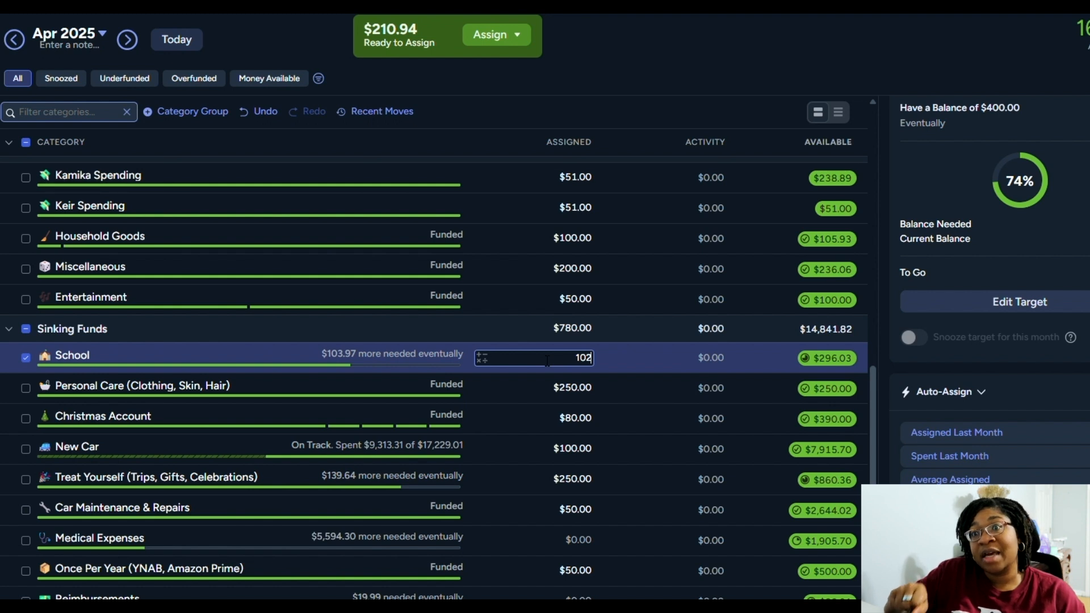
{"action": "key", "text": "BackSpace"}
{"action": "type", "text": "3.97"}
{"action": "key", "text": "Return"}
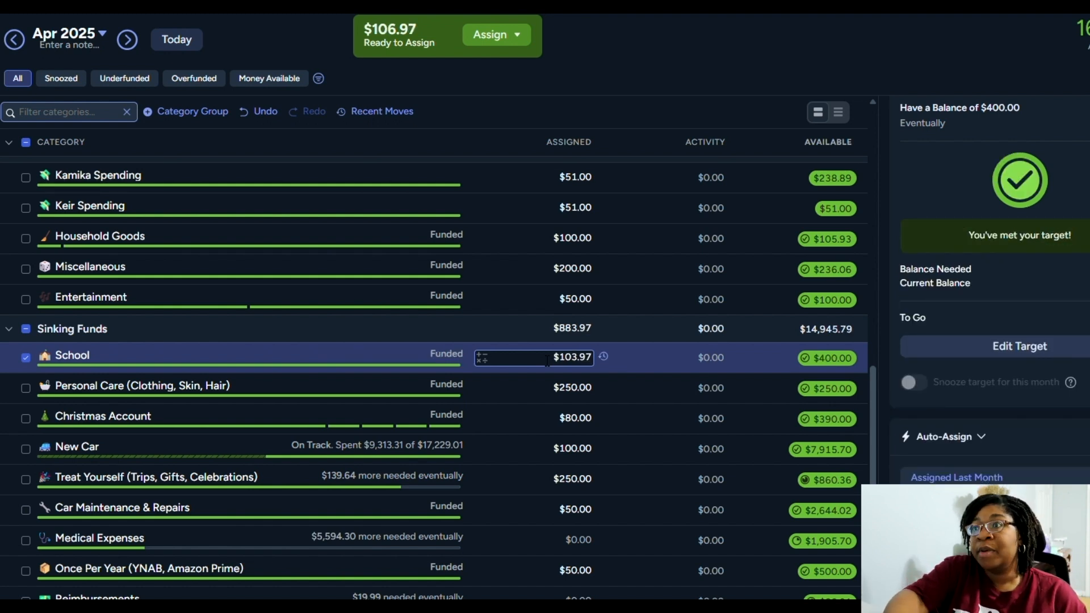
Assign the remaining $106.97 of Ready to Assign money to Medical Expenses in Sinking Funds
{"action": "left_click", "coordinate": [584, 550]}
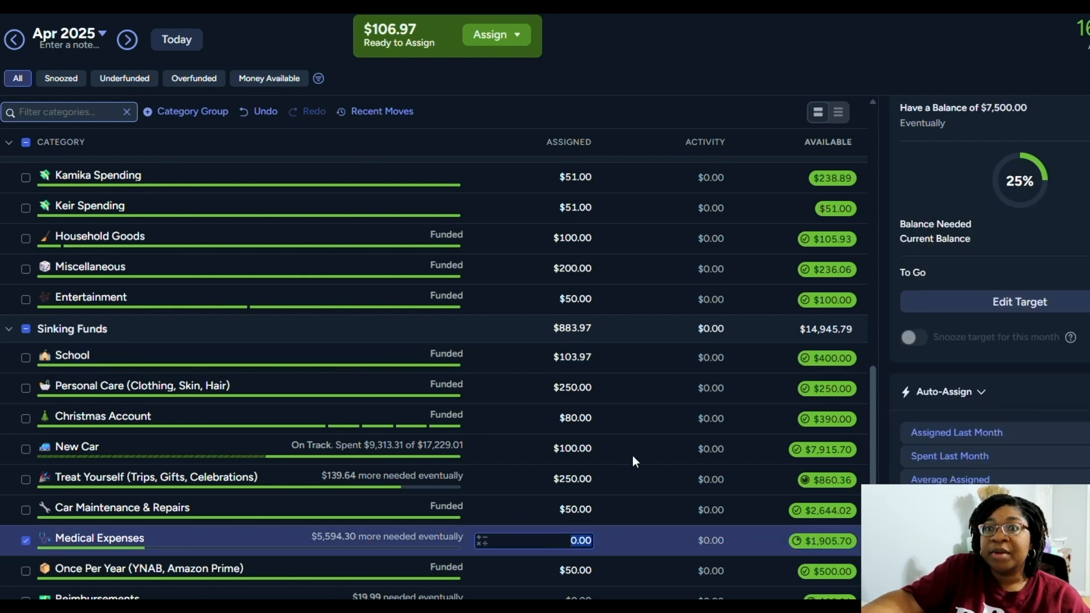
{"action": "type", "text": "106.97"}
{"action": "key", "text": "Return"}
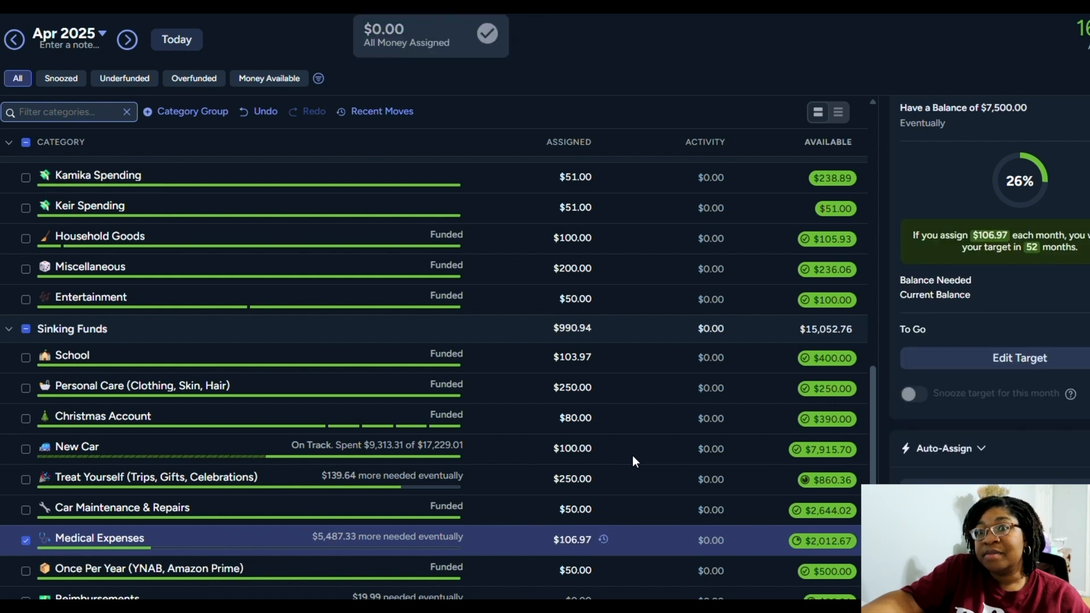